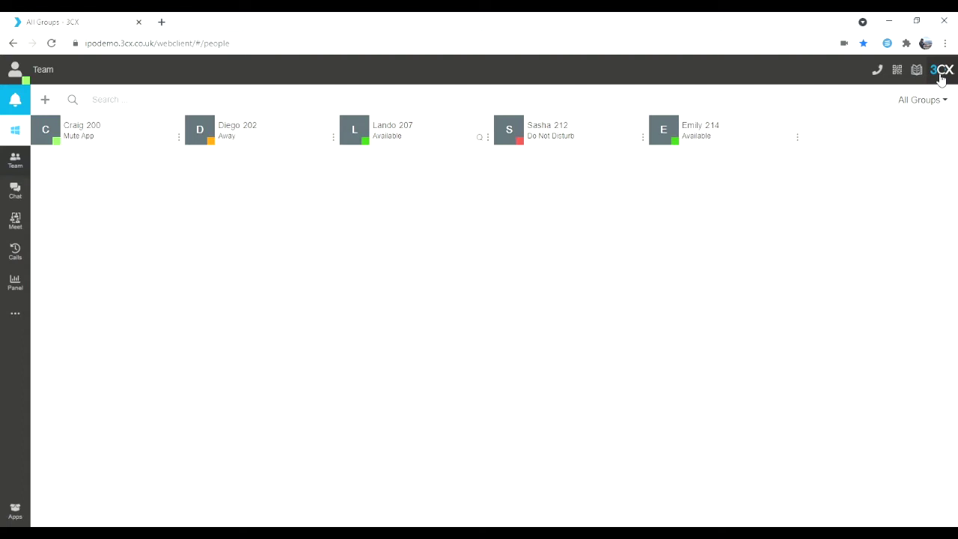
Step: Look at the mobile app install QR code, dismiss it, and bring up the dialpad
click(898, 69)
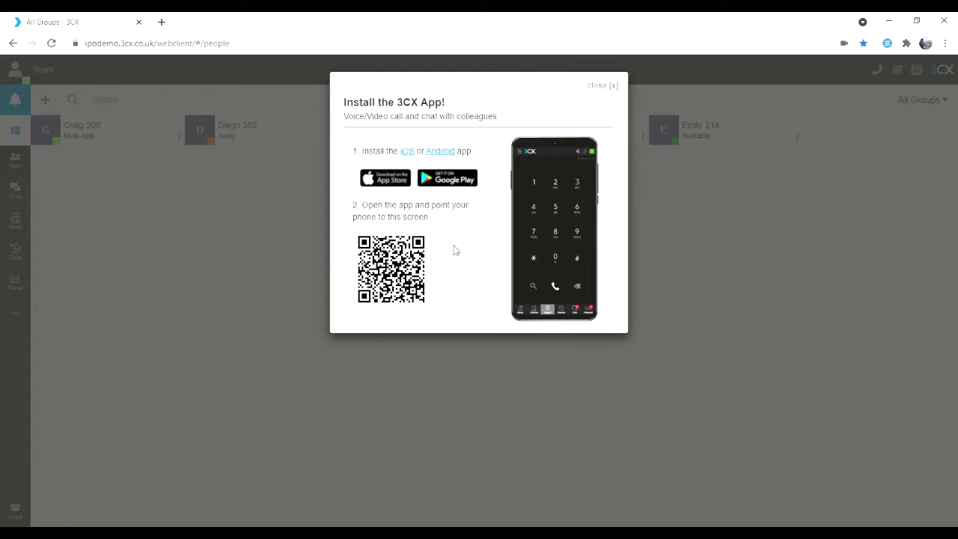
click(598, 88)
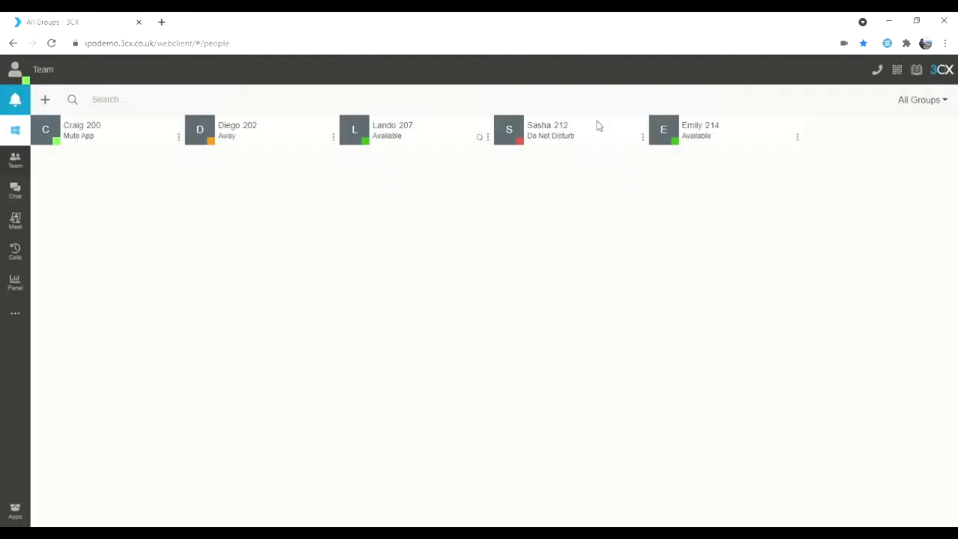
click(877, 73)
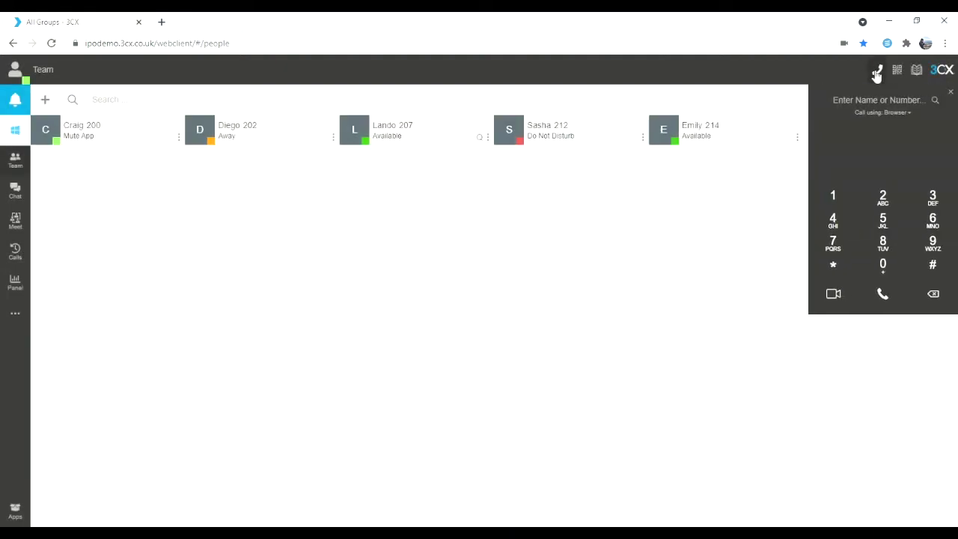
Step: Try the dialer entry with 01392 and 'emil', clearing both, and check the Call using device
click(876, 102)
text(01392)
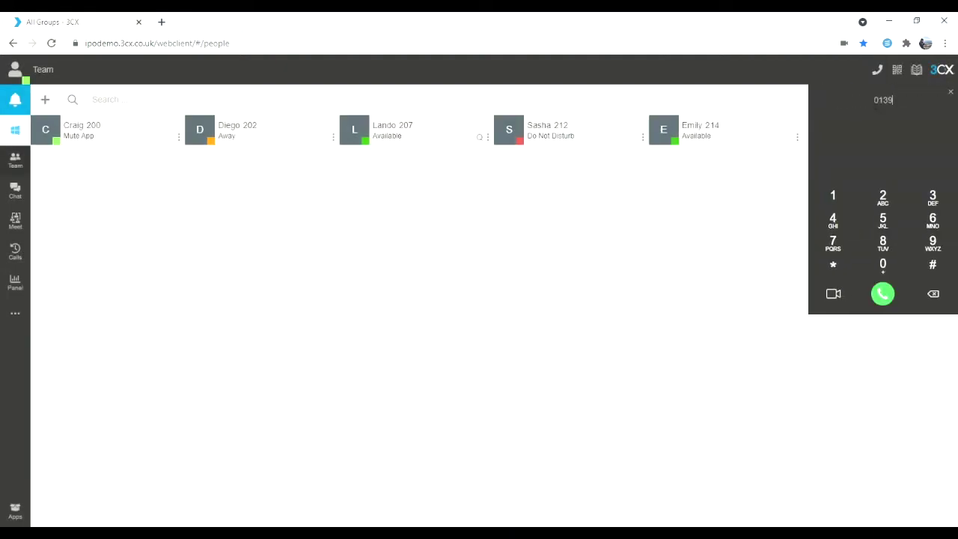
key(BackSpace)
key(BackSpace)
key(BackSpace)
key(BackSpace)
key(BackSpace)
text(emil)
key(BackSpace)
key(BackSpace)
key(BackSpace)
key(BackSpace)
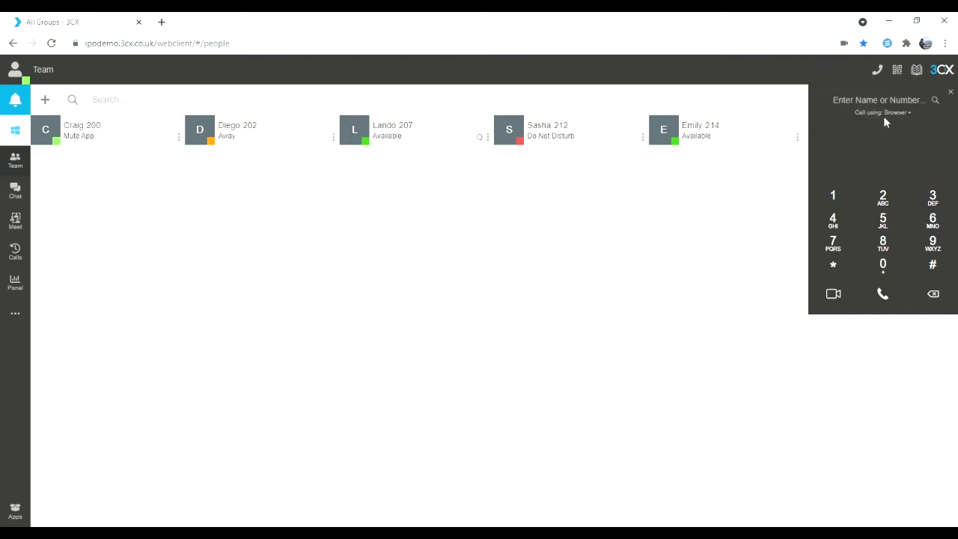
click(894, 114)
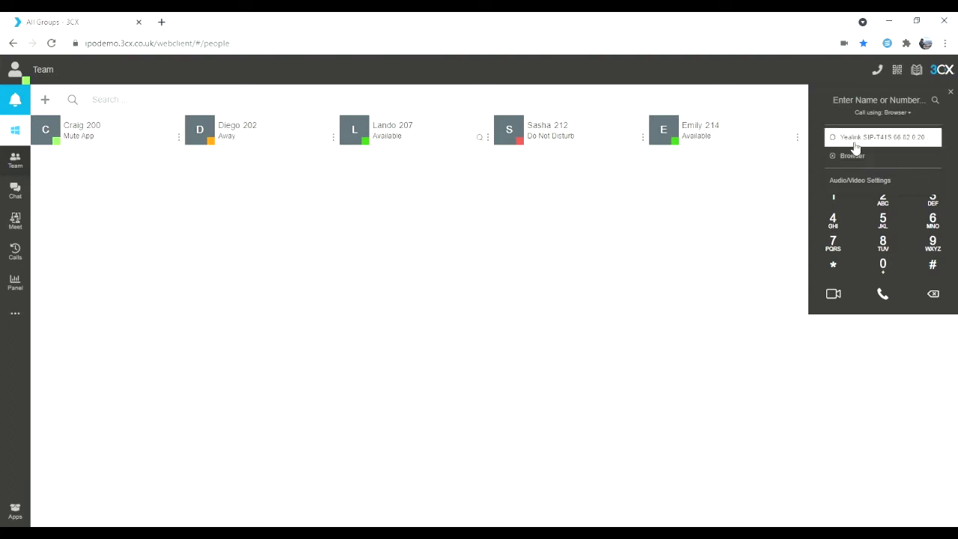
click(718, 208)
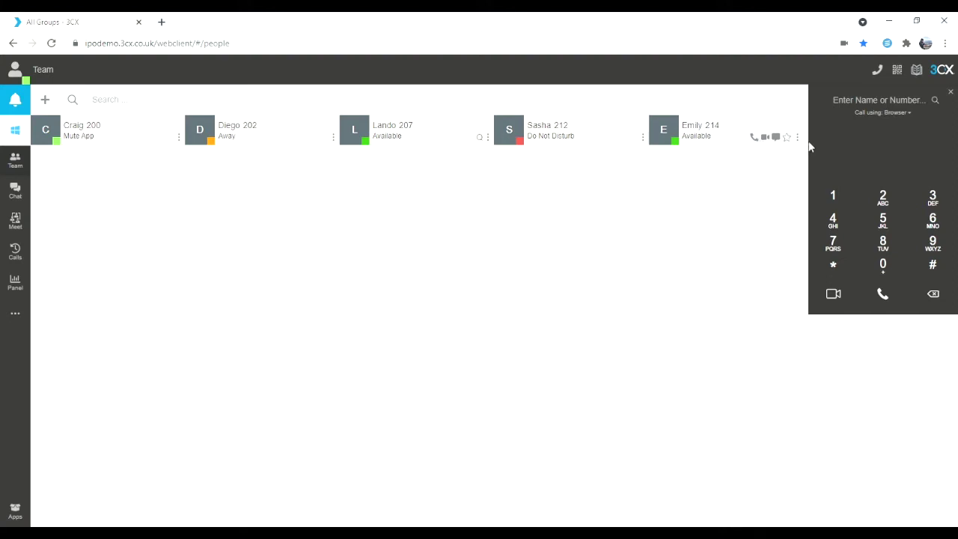
Step: Dial the outside number starting with 0 on the keypad and place the call
click(884, 267)
click(832, 196)
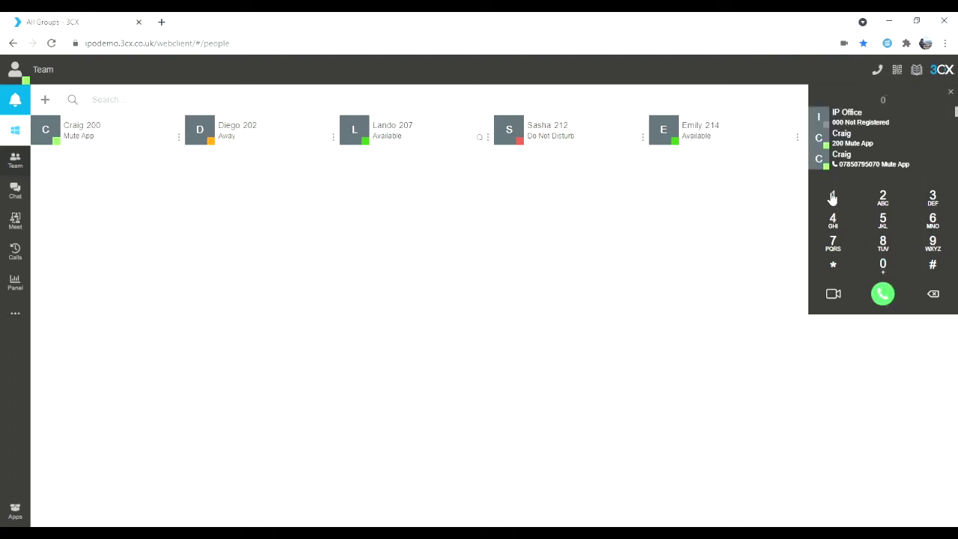
click(933, 197)
click(933, 242)
click(883, 197)
click(833, 219)
click(833, 219)
click(884, 265)
click(884, 244)
click(933, 197)
click(834, 243)
click(883, 294)
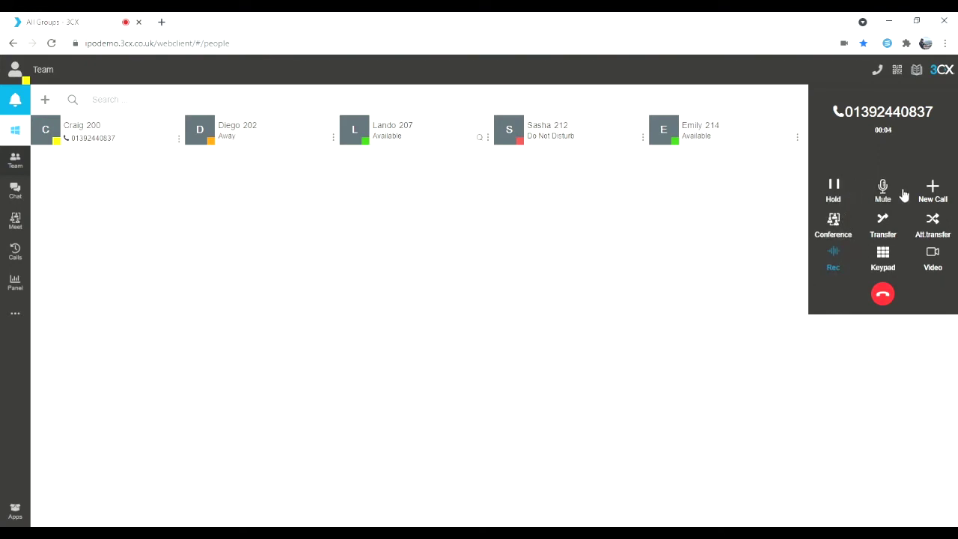
Step: Hold and resume, mute and unmute, show the keypad, start recording, then hang up
click(844, 204)
click(838, 194)
click(884, 193)
click(885, 193)
click(885, 259)
click(933, 295)
click(837, 274)
click(883, 294)
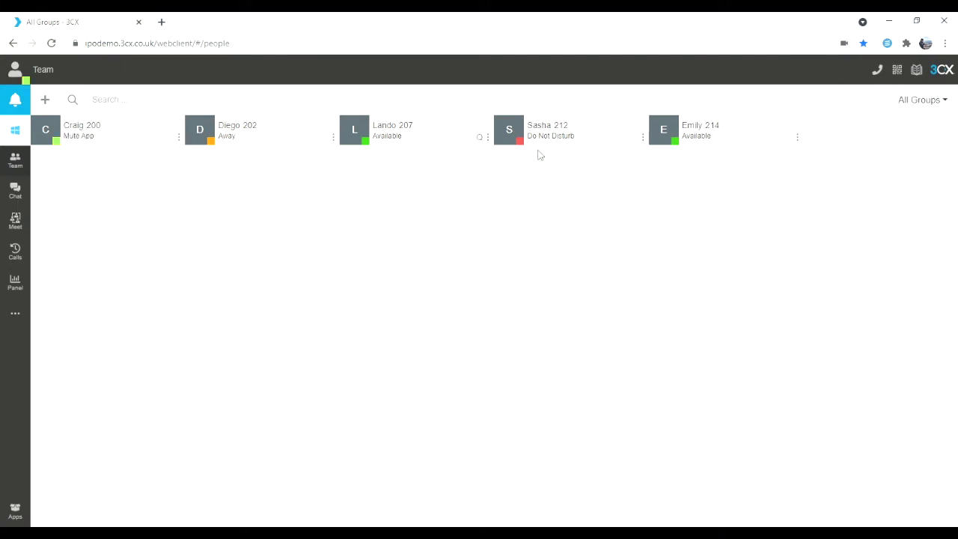
Step: Set a temporary Away status for 15 min with the message 'Meeting 4-5'
click(26, 83)
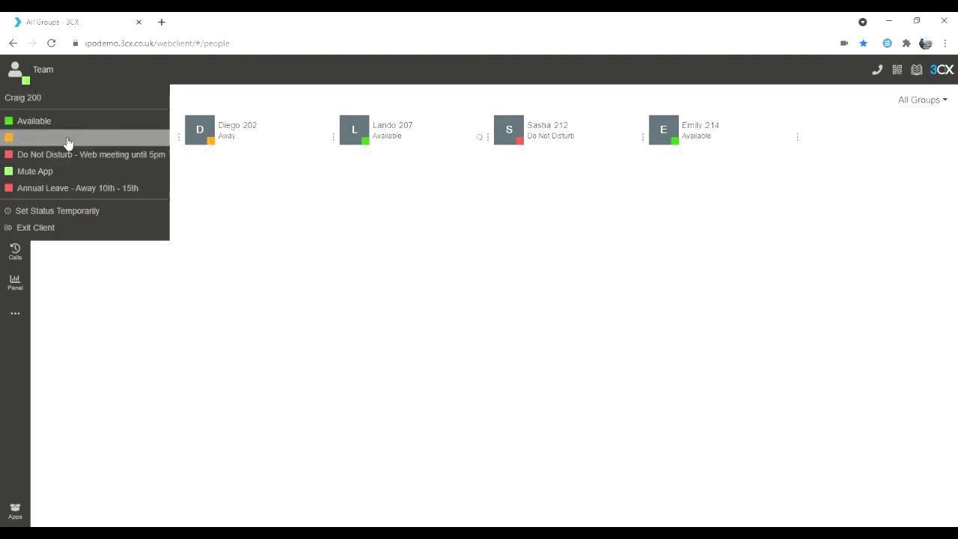
click(65, 213)
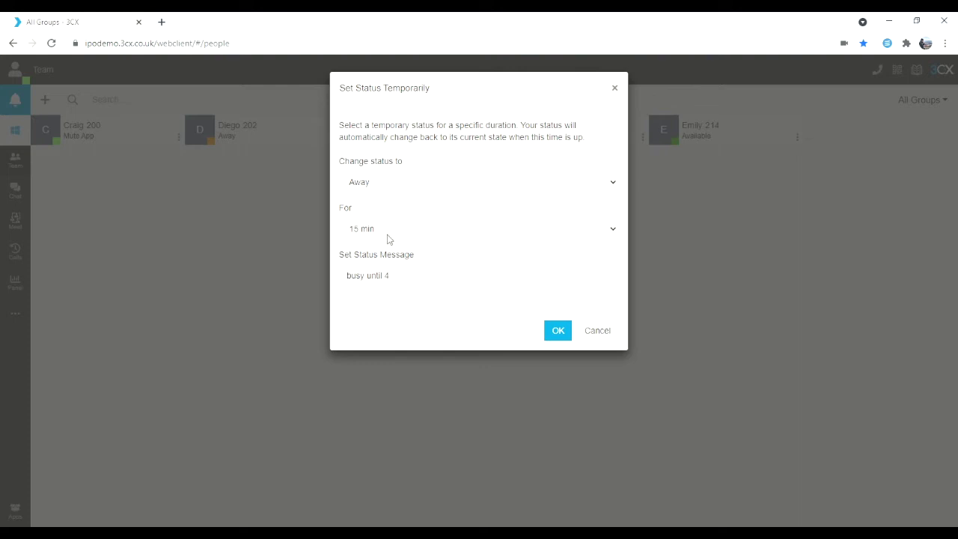
drag(404, 280, 332, 280)
text(Meeting 4-5)
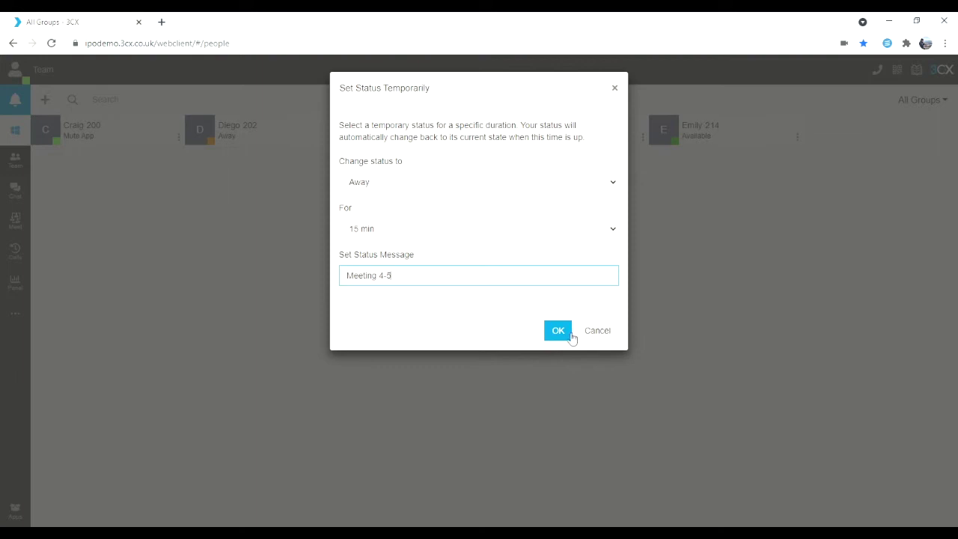
click(558, 330)
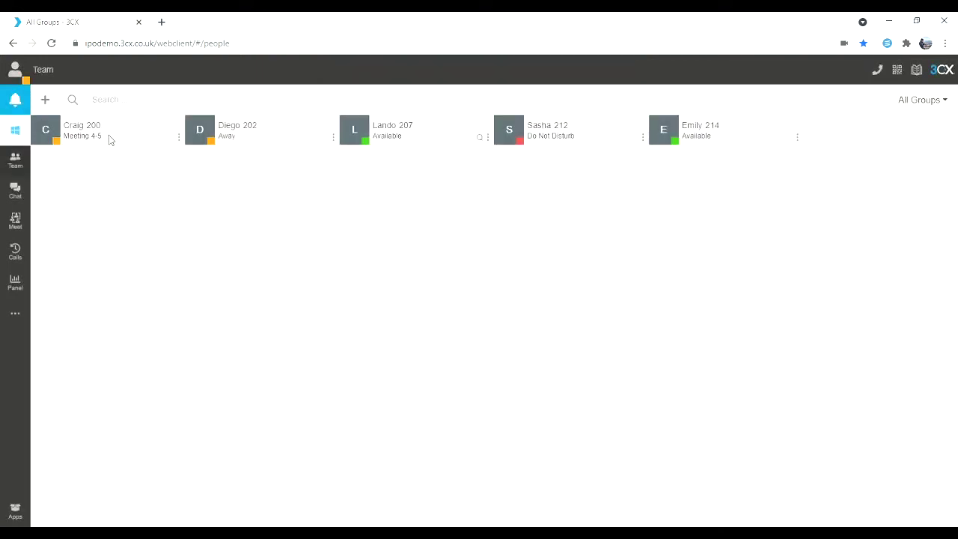
Step: Switch your presence from the temporary Away back to Available via the avatar menu
click(30, 82)
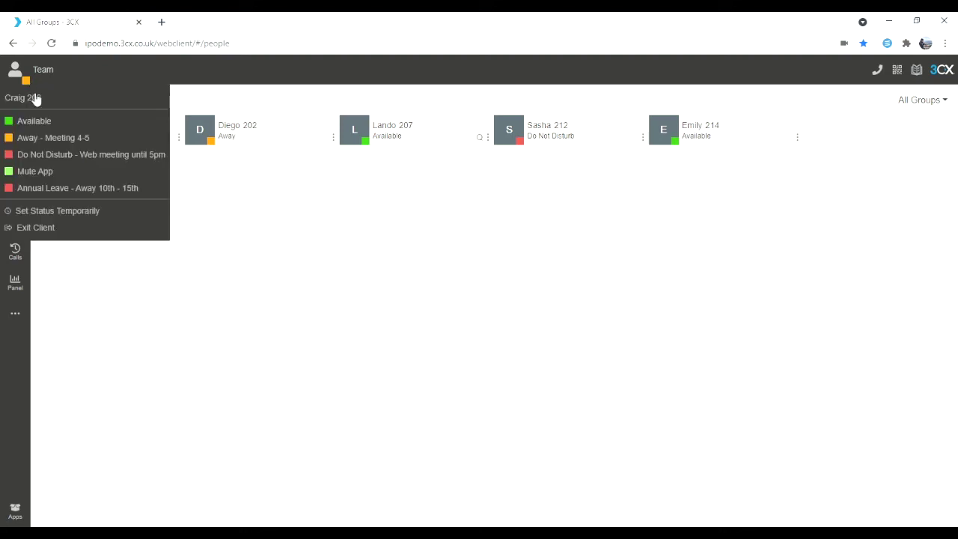
click(42, 122)
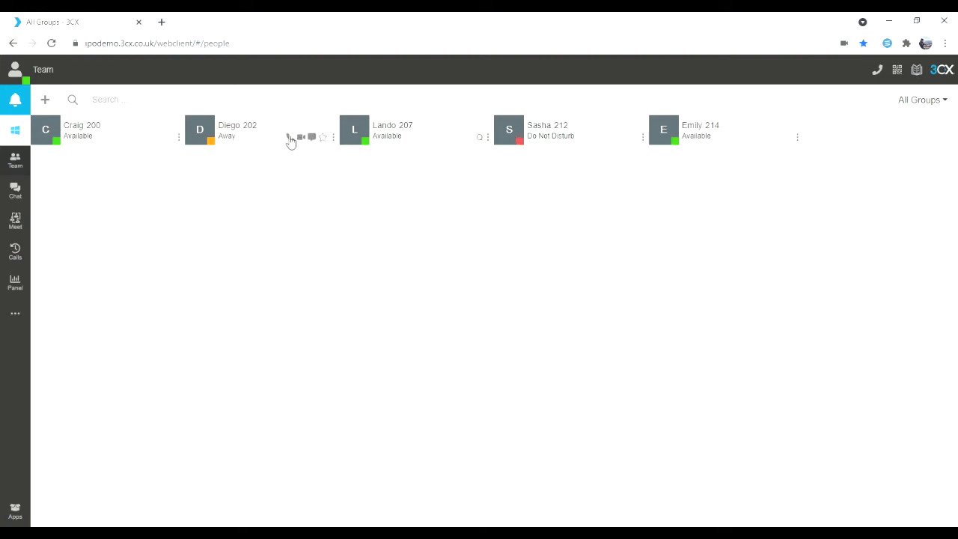
click(333, 138)
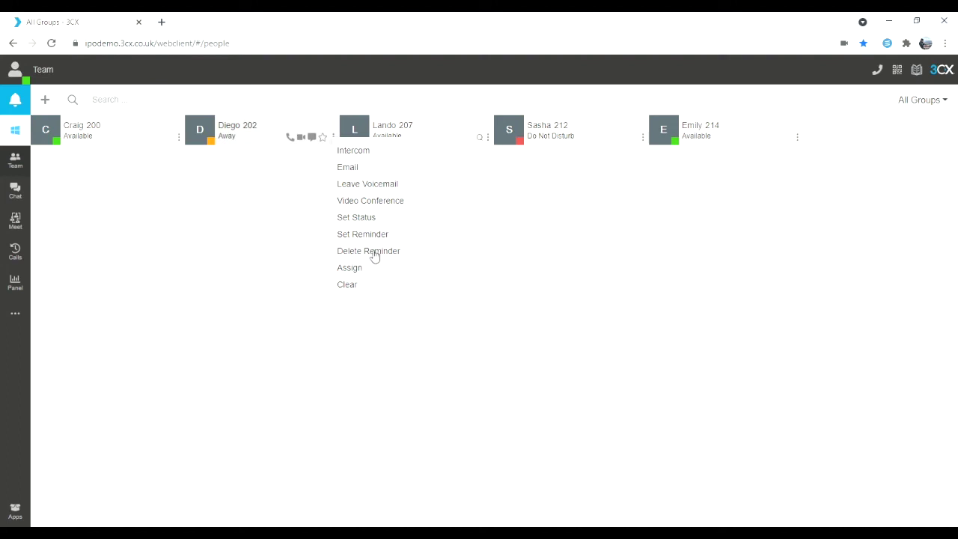
click(292, 189)
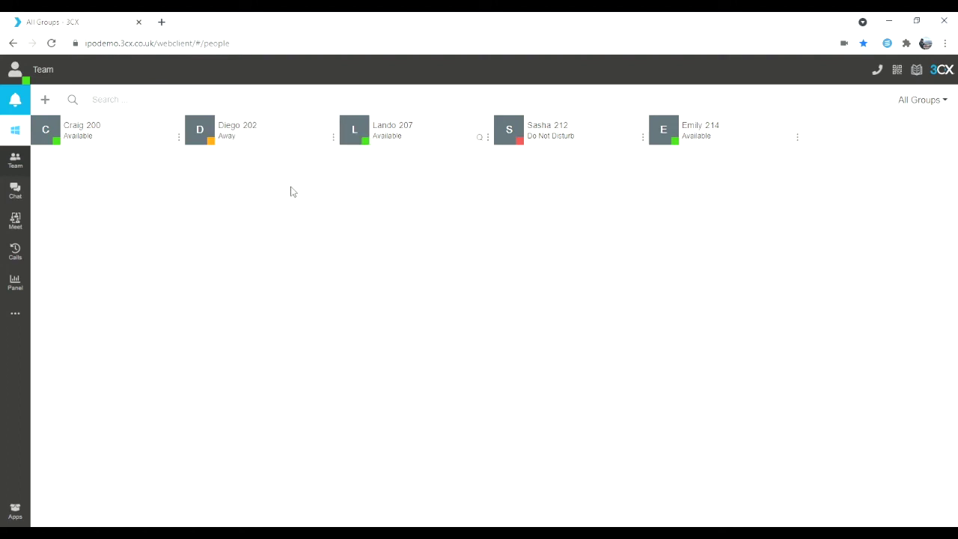
click(13, 142)
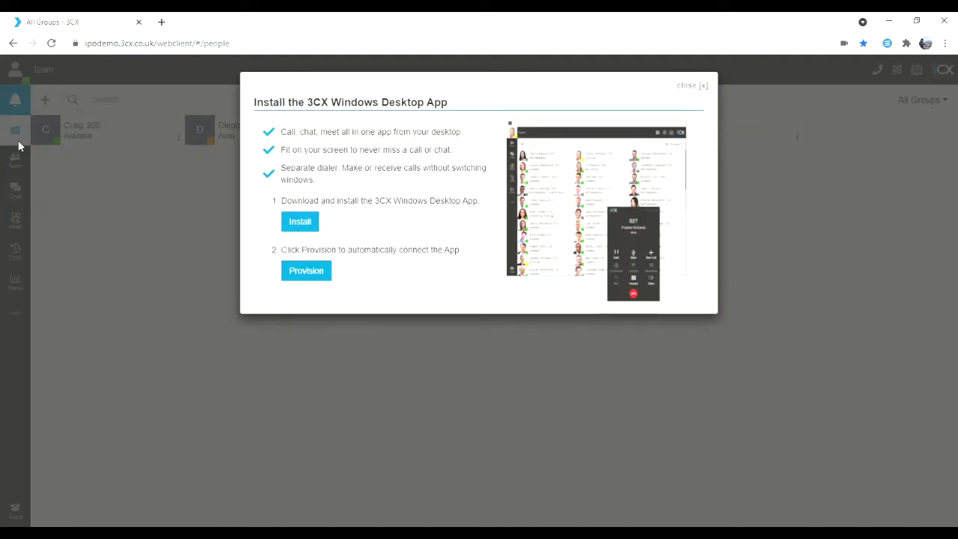
click(312, 222)
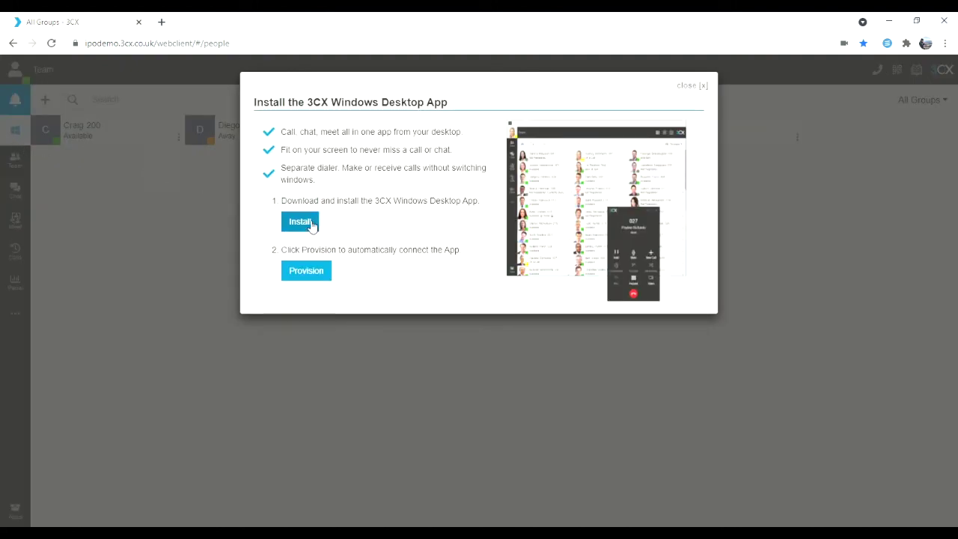
click(300, 221)
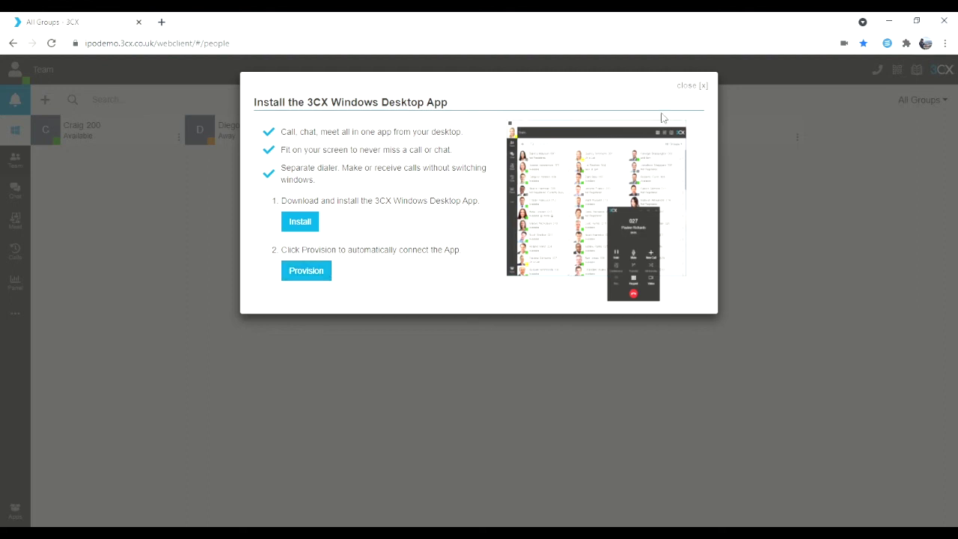
click(692, 86)
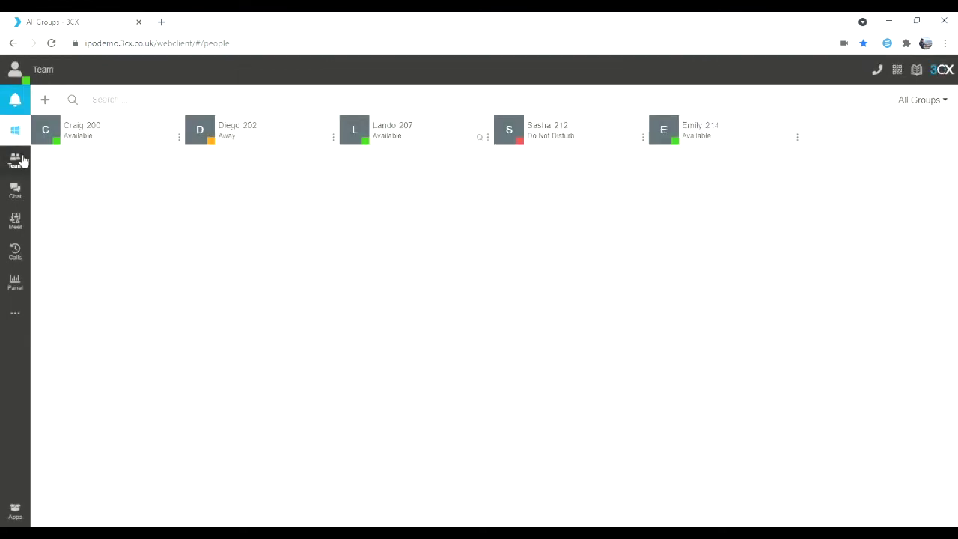
Step: Look at the empty Chat section and its new-chat options, then go to Meet
click(15, 191)
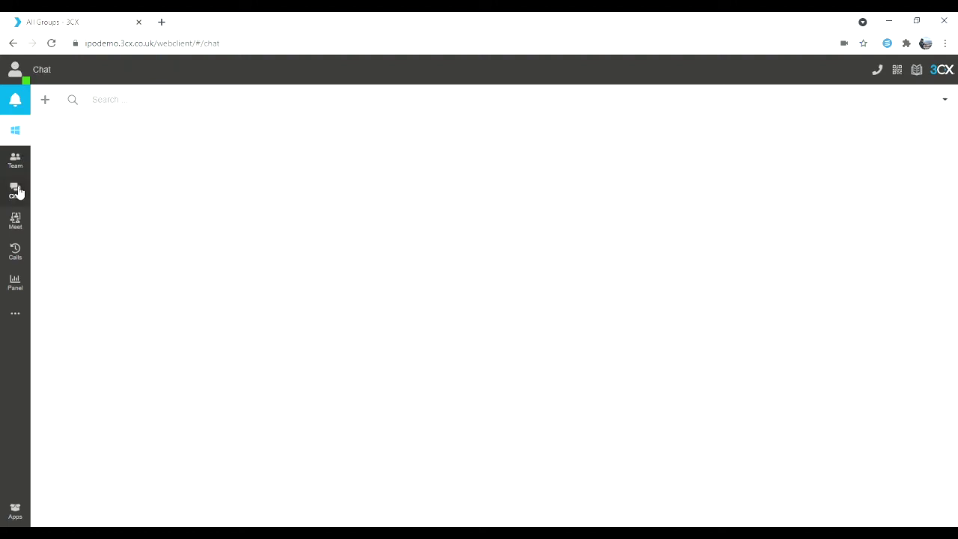
click(47, 100)
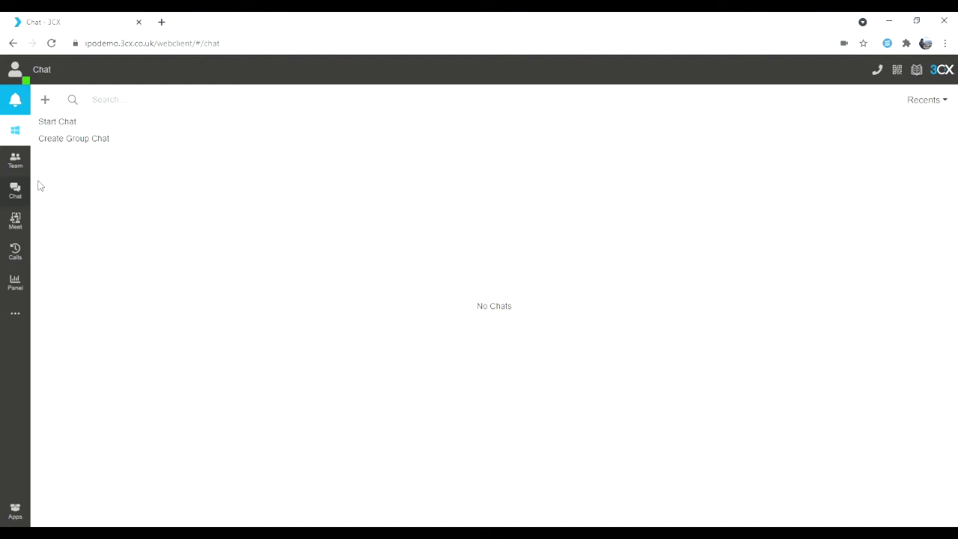
click(15, 222)
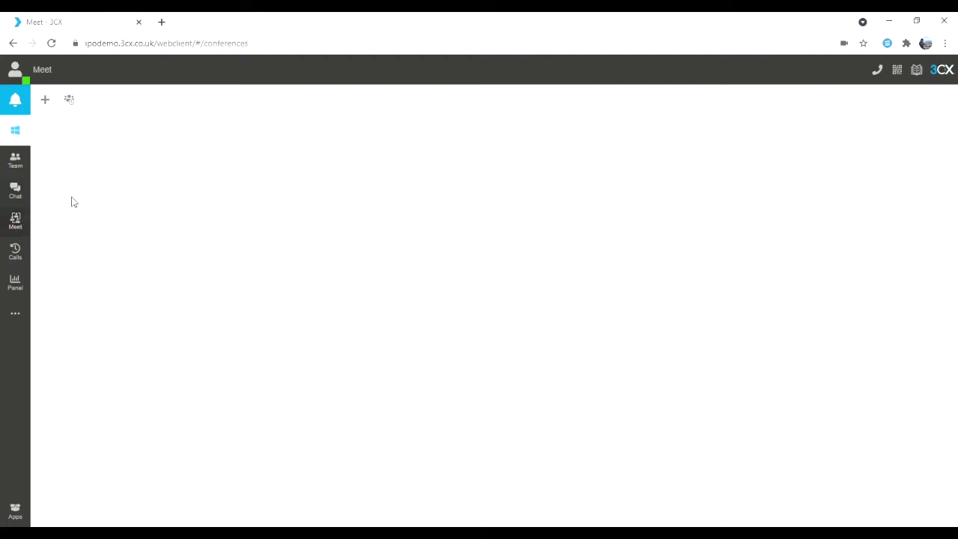
Step: Start a new scheduled Video conference, keeping the date 17/09/2021
click(45, 100)
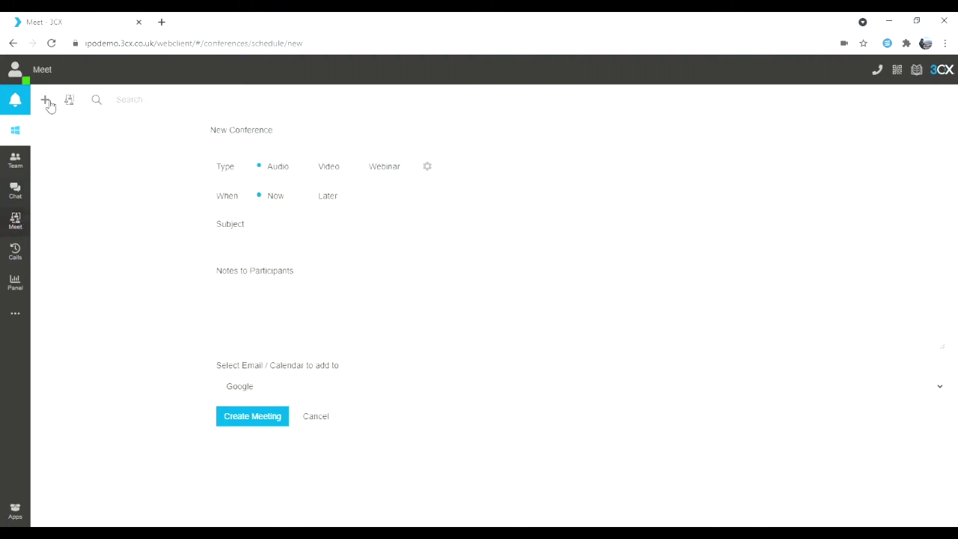
click(320, 169)
click(322, 202)
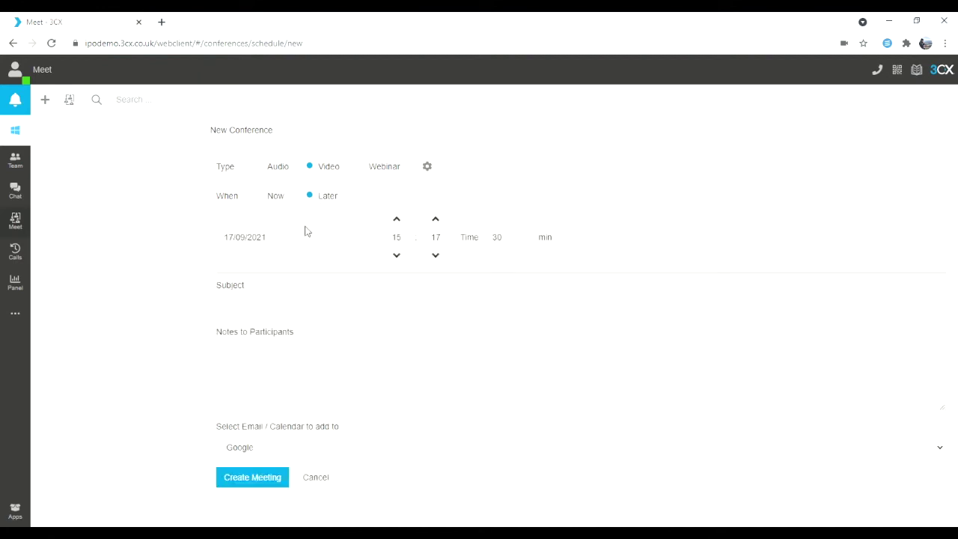
click(310, 239)
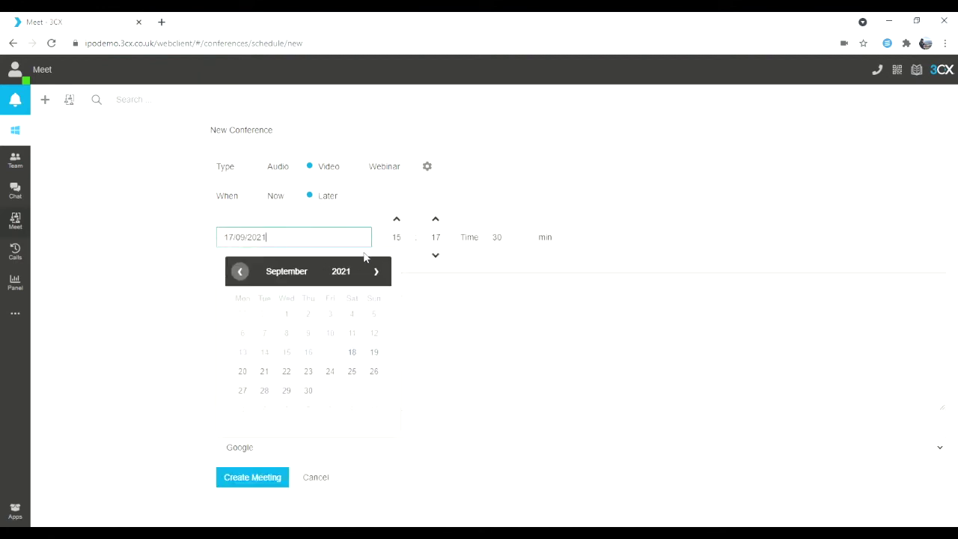
click(382, 208)
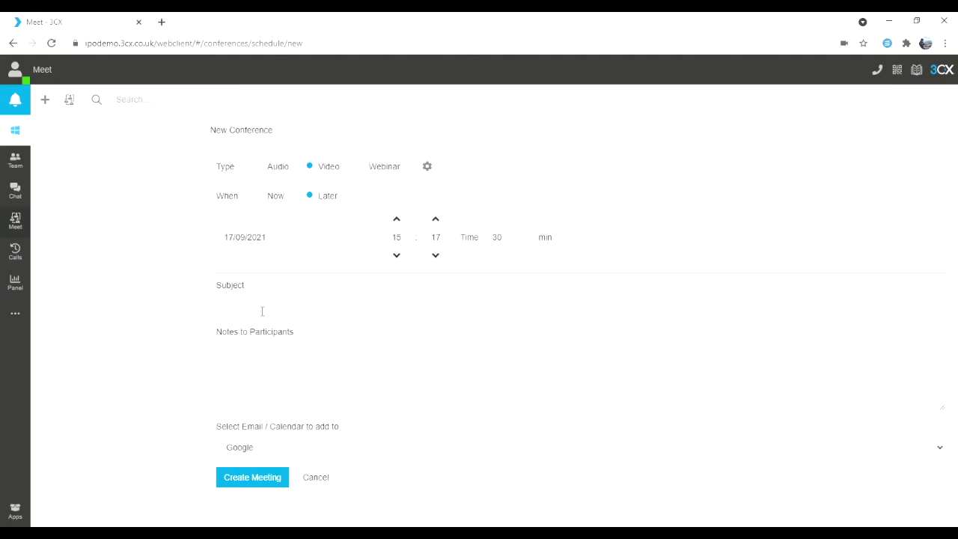
Step: Send the invites via Email (Legacy, No RSVP) and begin adding participants
click(390, 449)
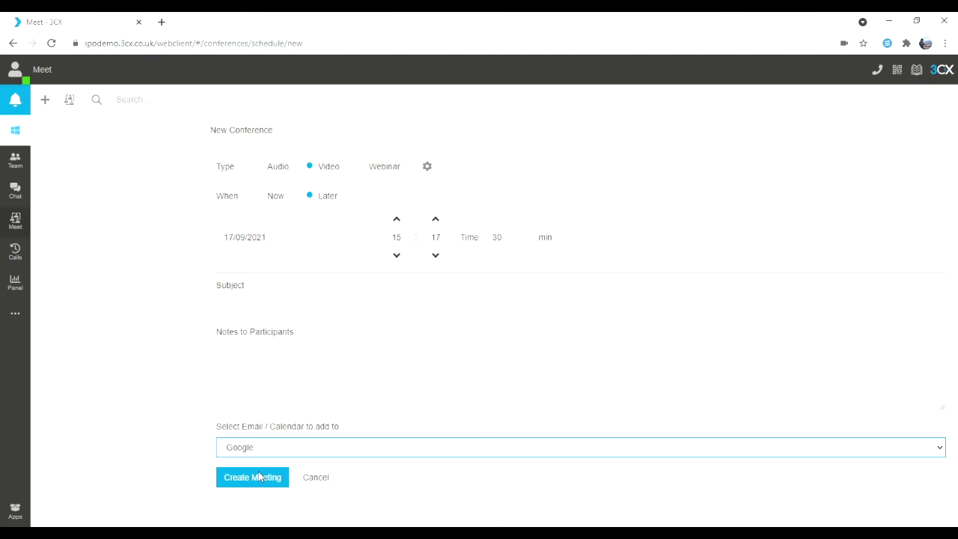
key(Down)
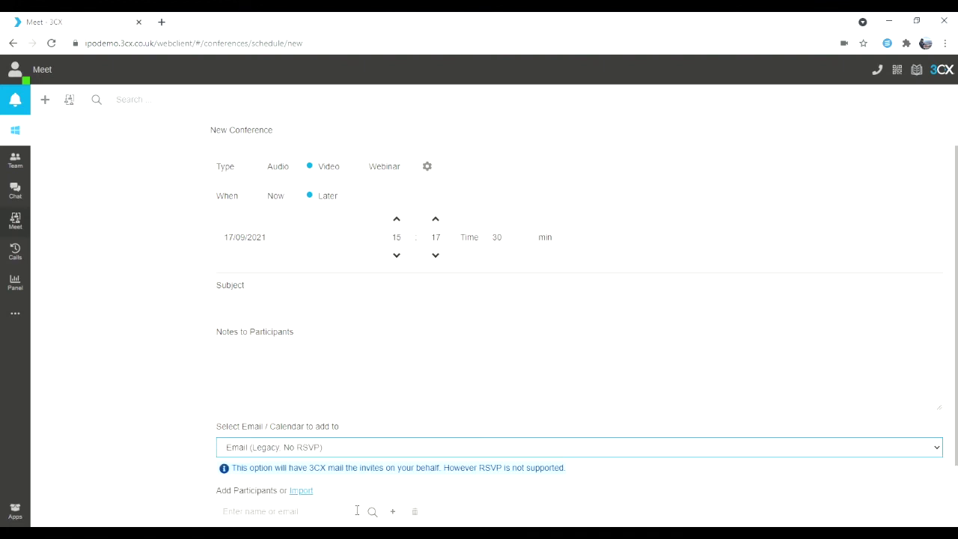
scroll(347, 495, down, 1)
click(305, 447)
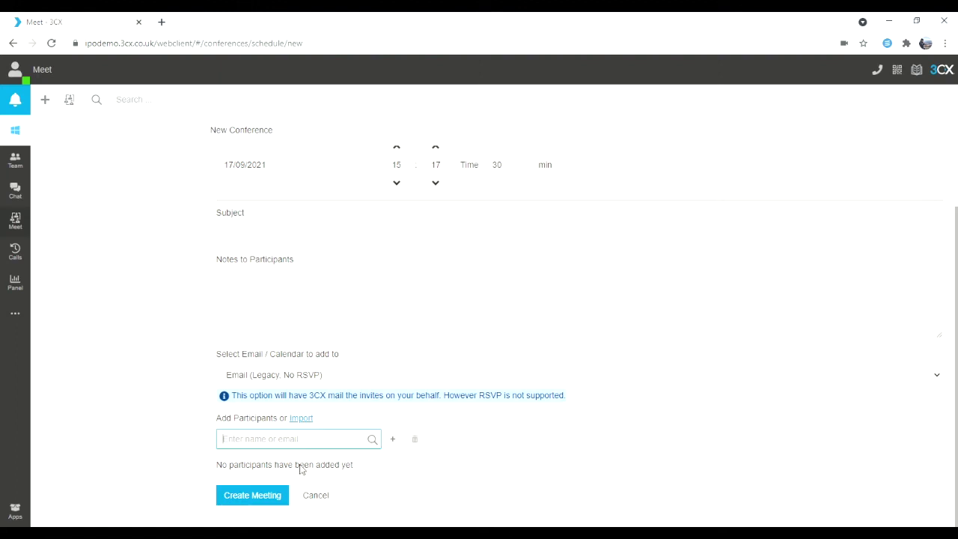
scroll(299, 467, up, 1)
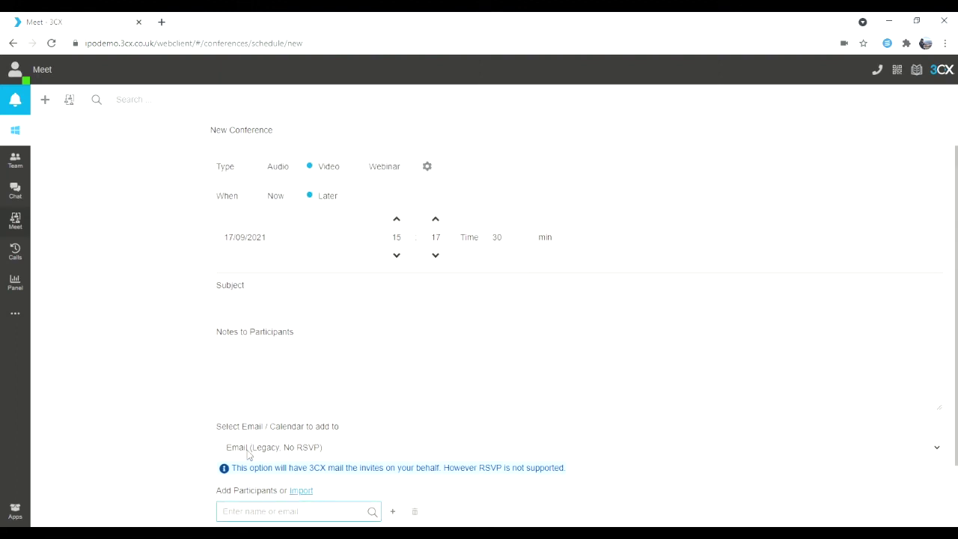
Step: Pass through the Calls history to the empty switchboard Panel
click(15, 255)
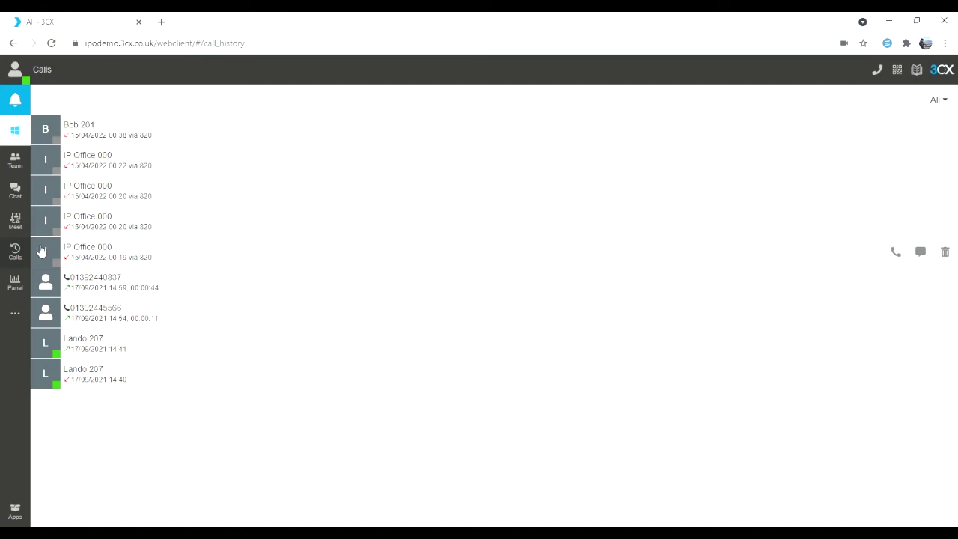
click(24, 283)
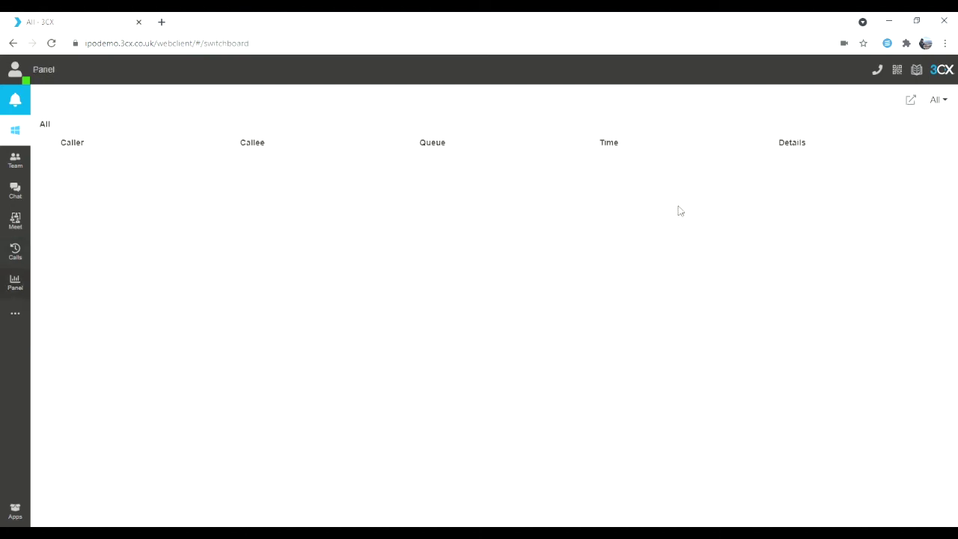
click(949, 108)
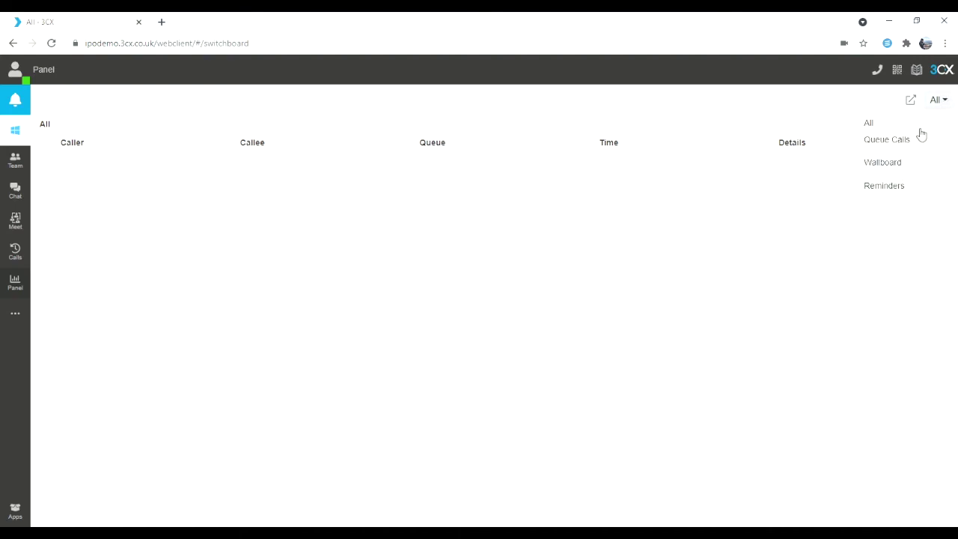
click(908, 164)
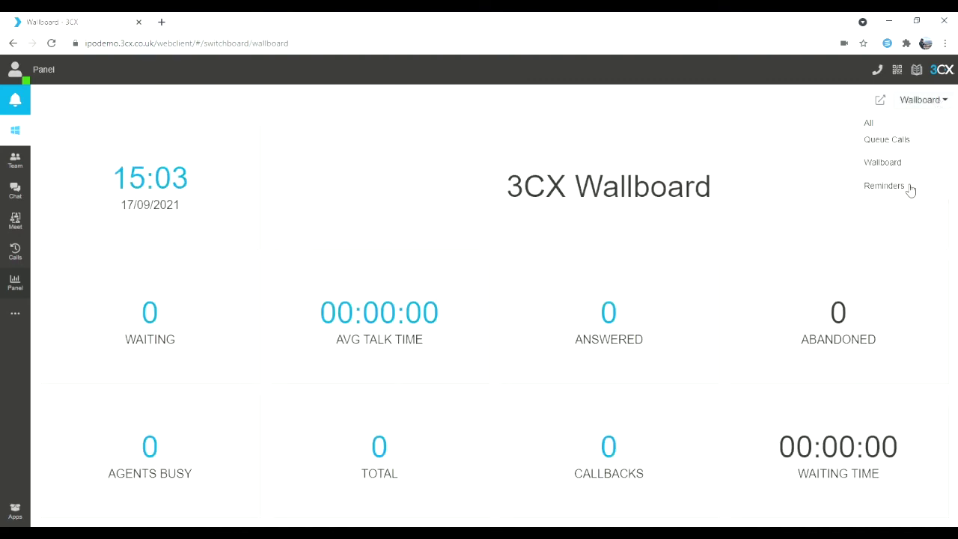
click(898, 126)
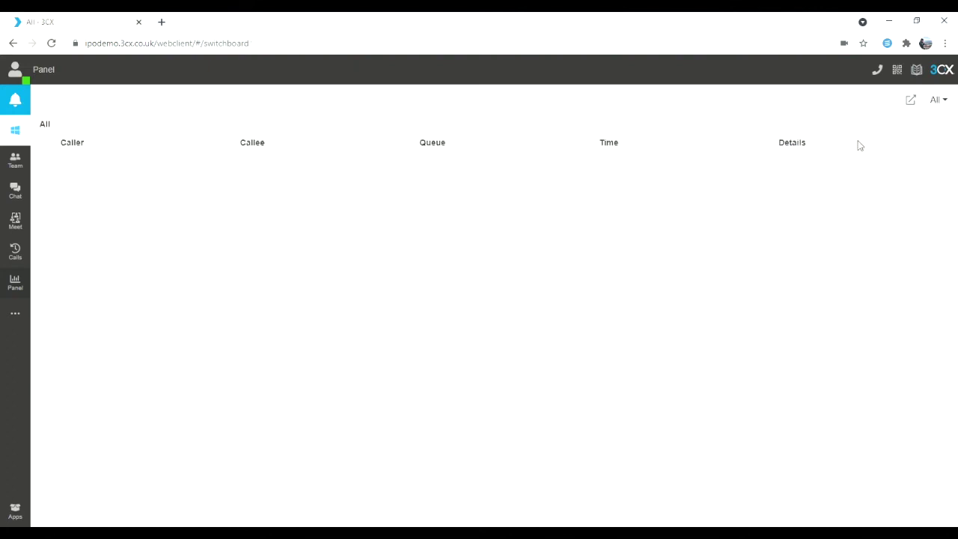
Step: Browse Contacts, then show Voicemail with its single 5-second message from 23/06/2021
click(23, 321)
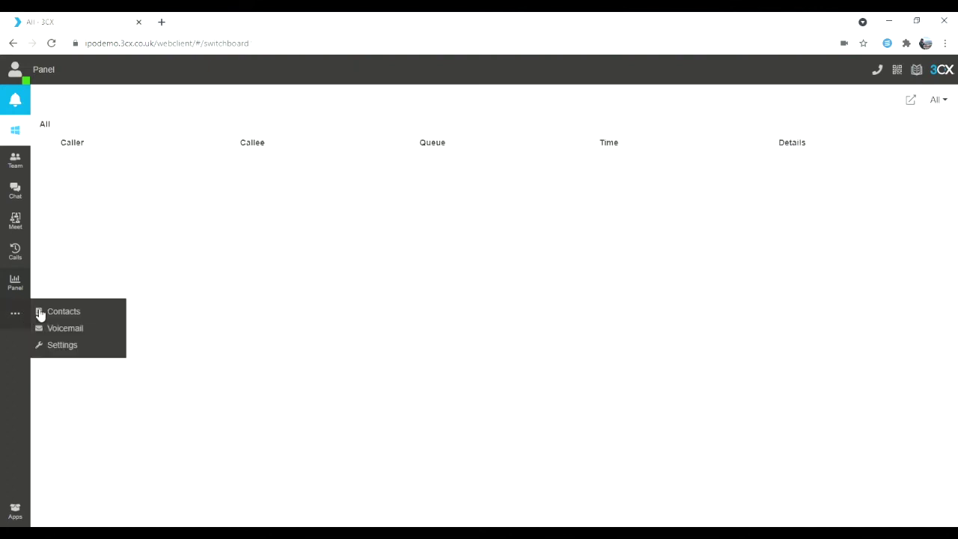
click(60, 312)
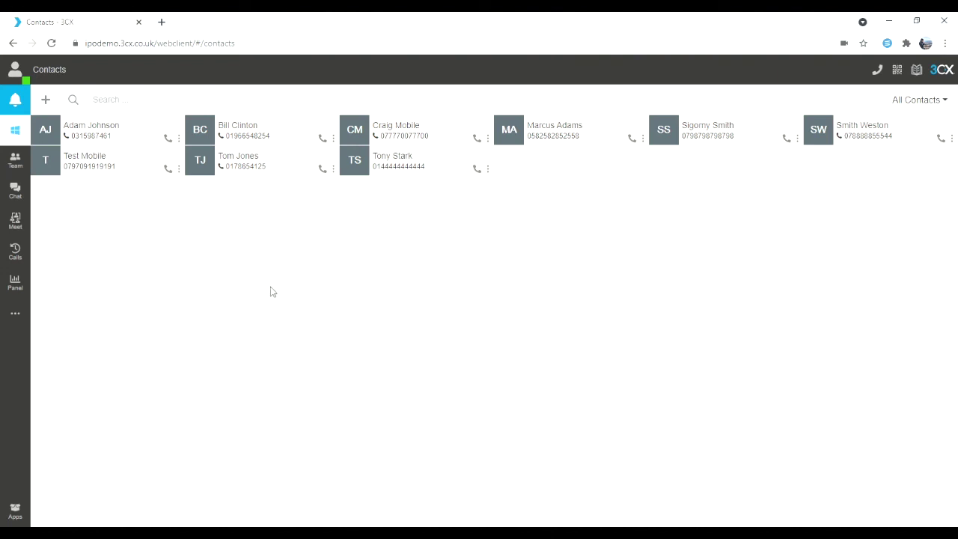
click(17, 312)
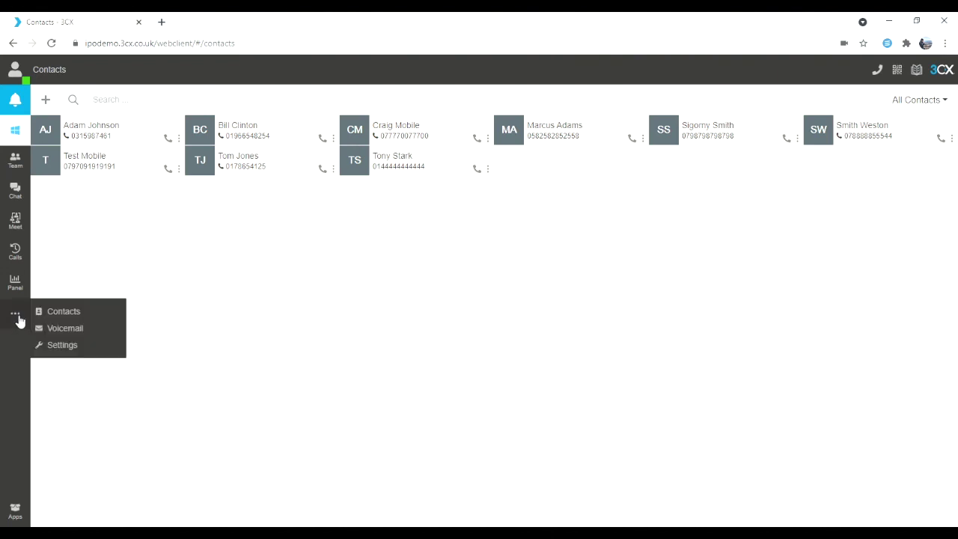
click(86, 332)
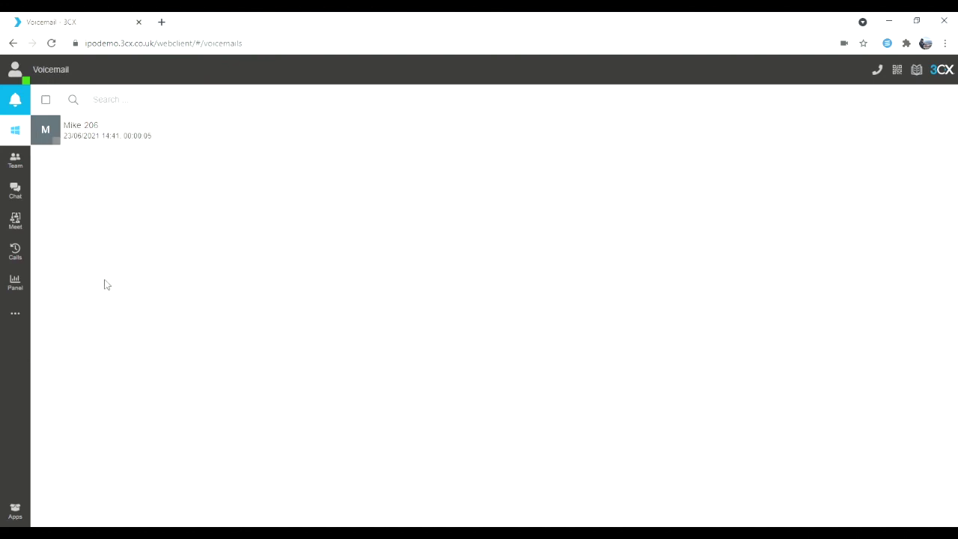
click(17, 318)
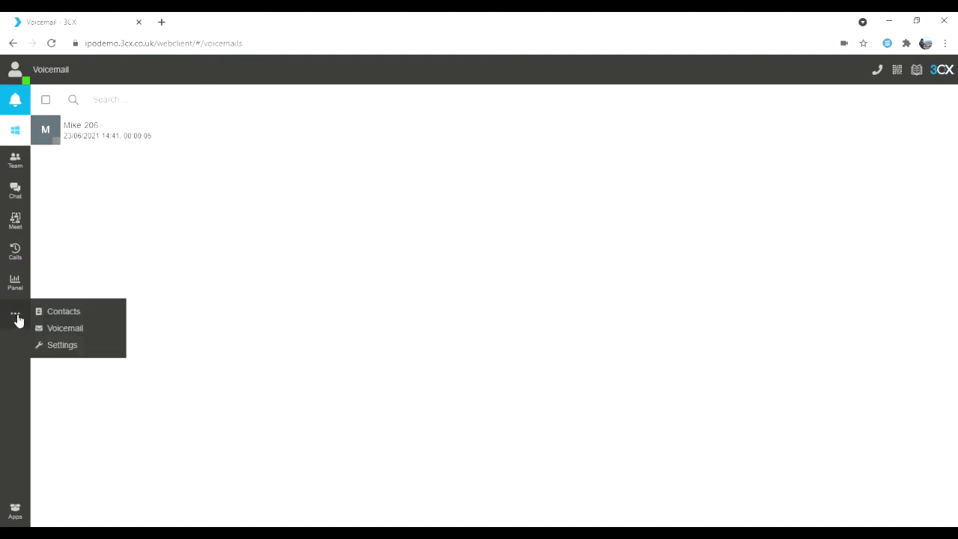
Step: Bring up personal Settings, review the General page, and select the Chat notification options
click(76, 346)
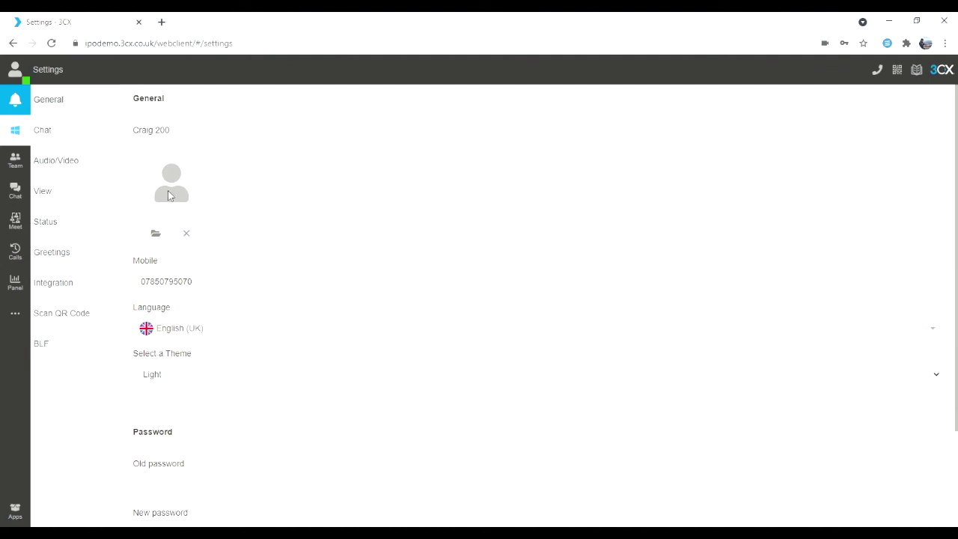
scroll(176, 198, down, 3)
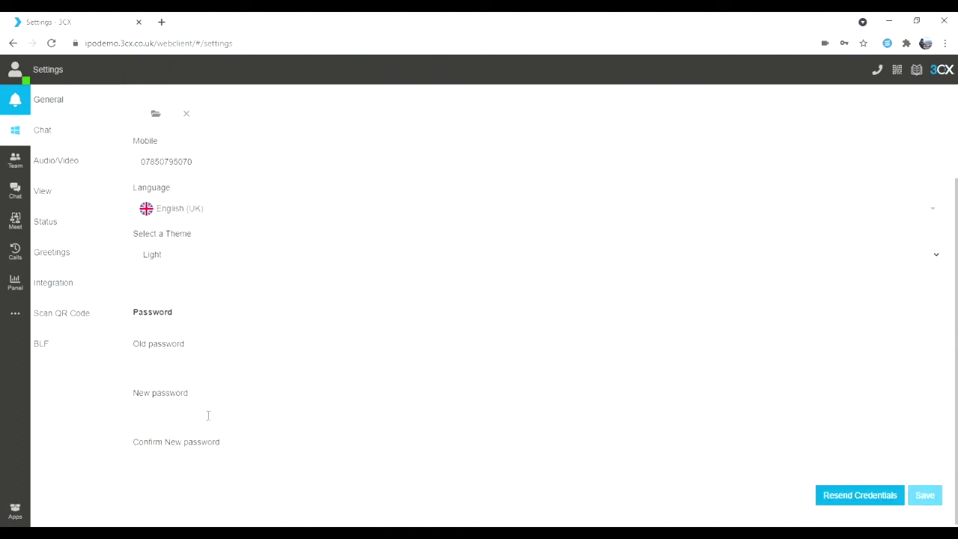
scroll(181, 393, up, 3)
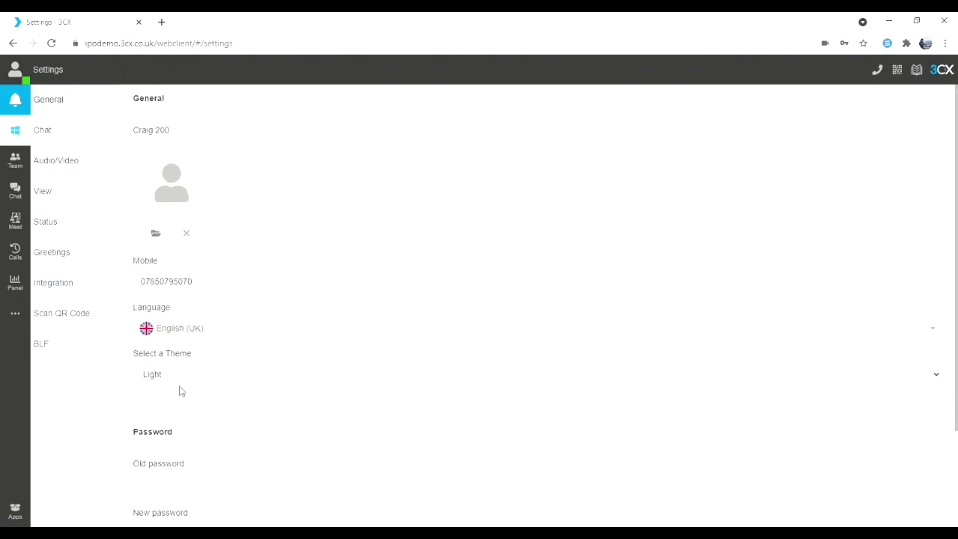
click(77, 137)
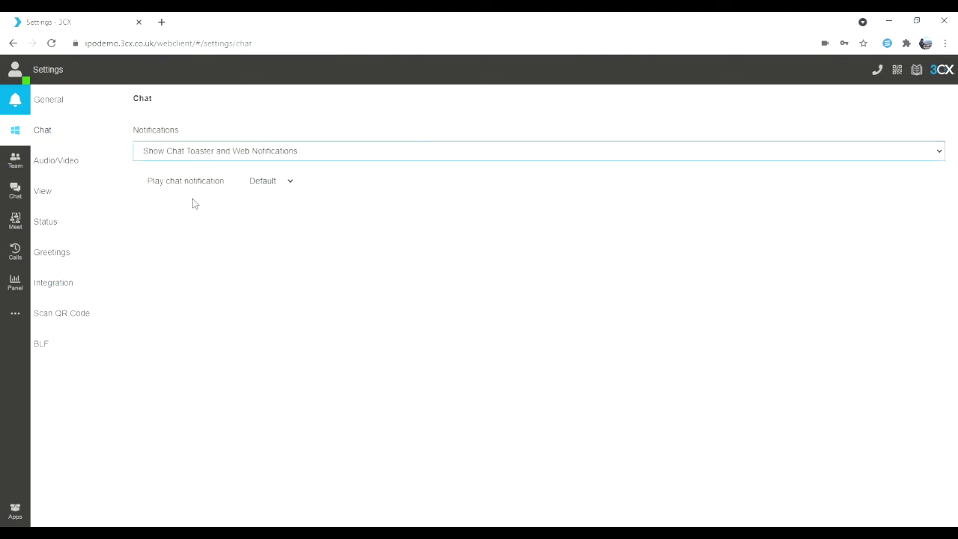
Step: Review Audio/Video devices, then the View tab's Extension Number sorting and Active calls options
click(107, 167)
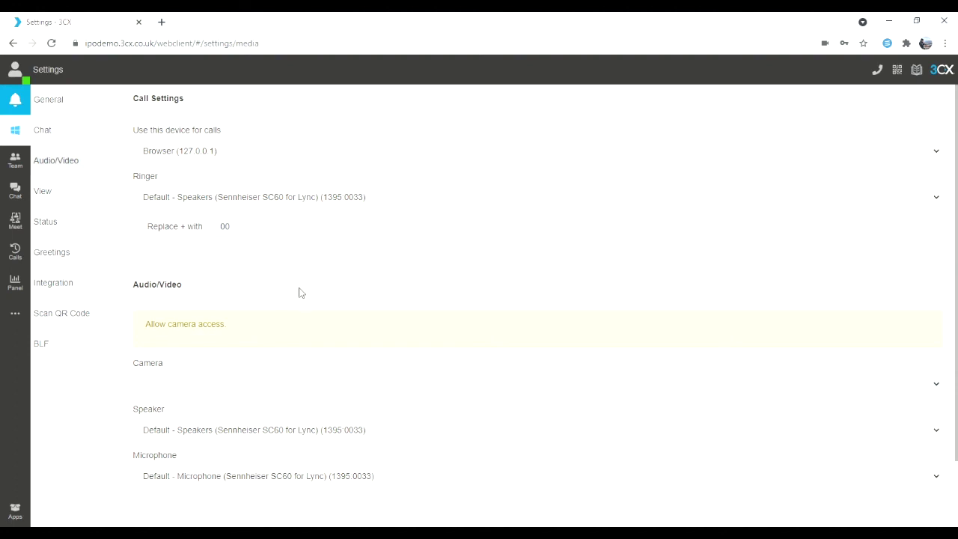
click(100, 193)
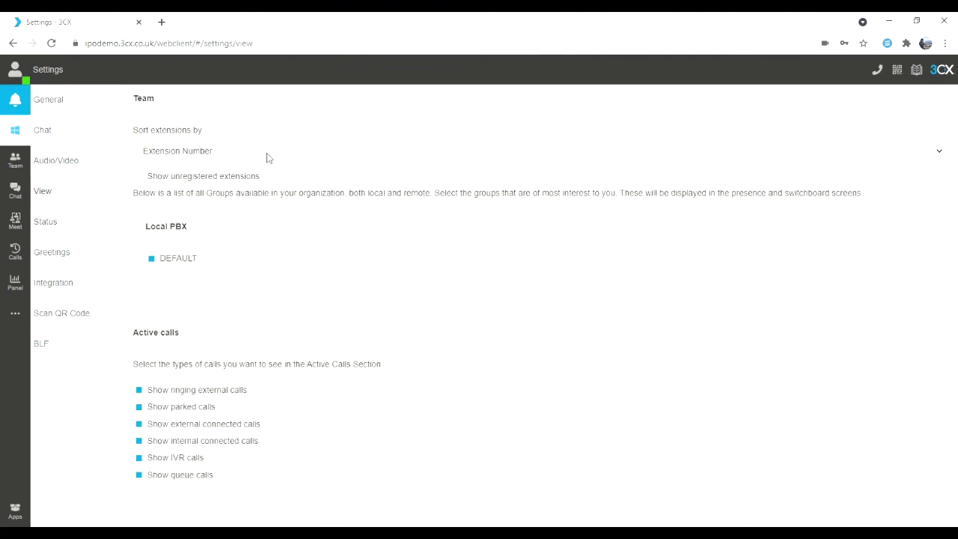
click(12, 165)
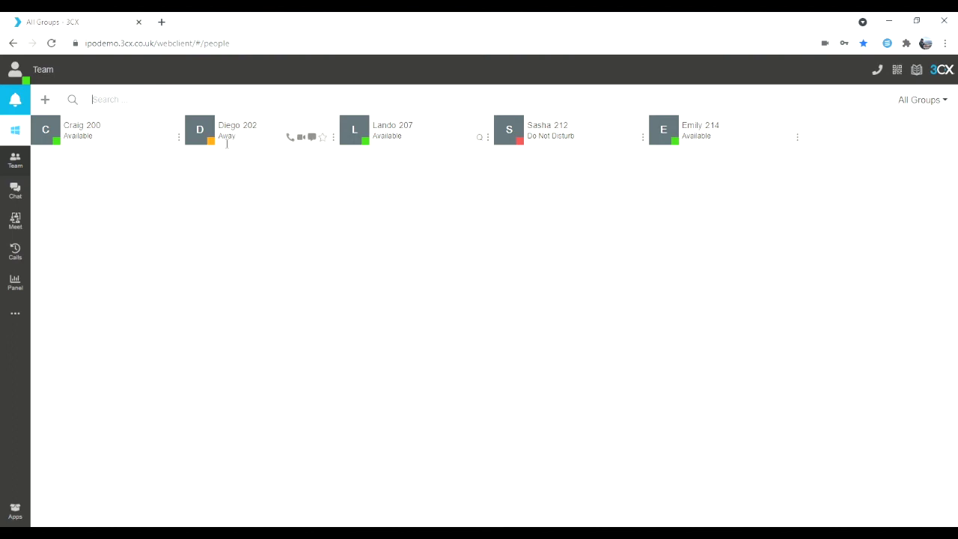
click(14, 313)
click(38, 343)
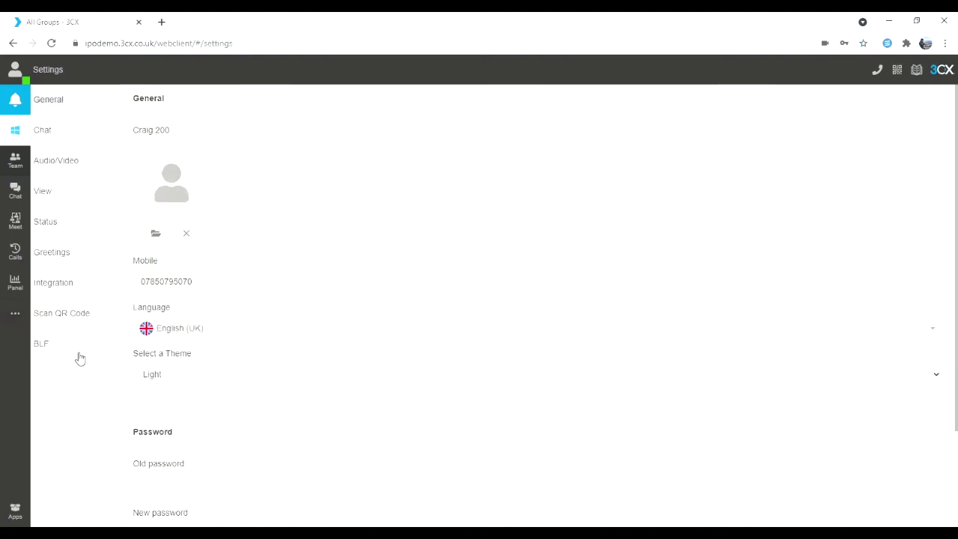
click(44, 192)
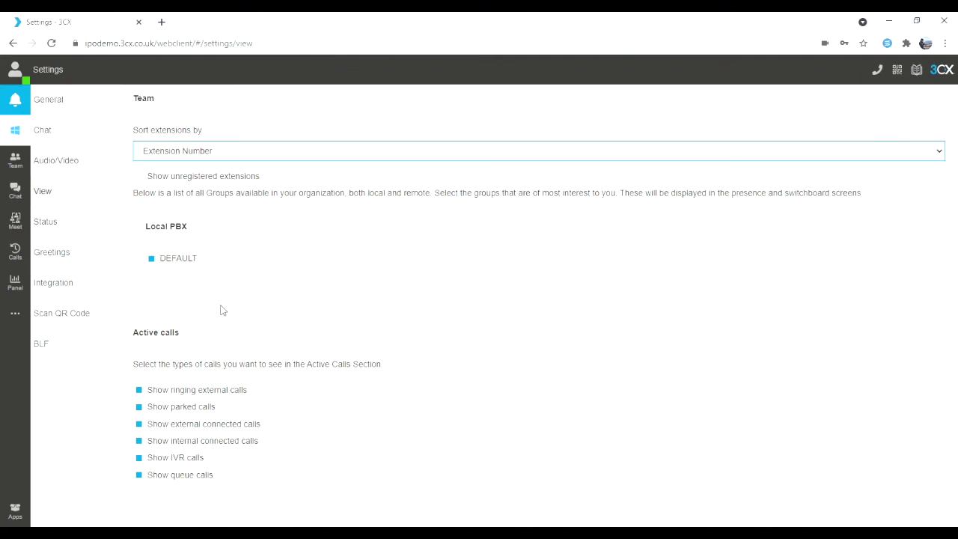
Step: Replace the Annual Leave status message with 'Away 17-21st'
click(45, 222)
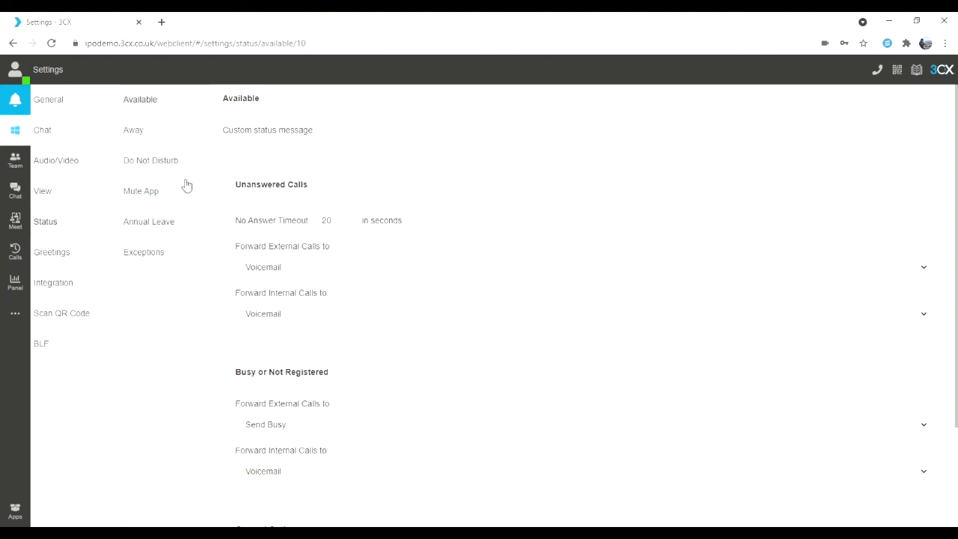
click(173, 140)
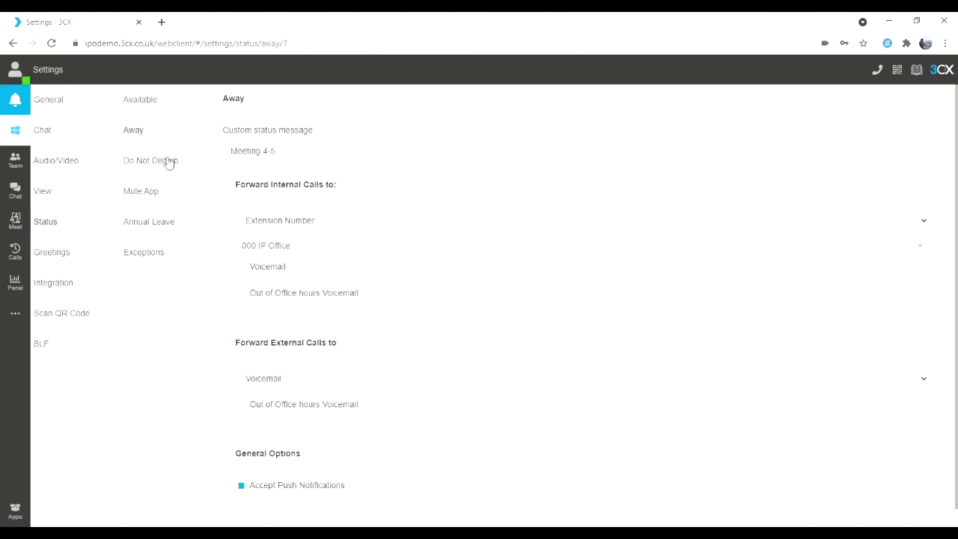
click(184, 221)
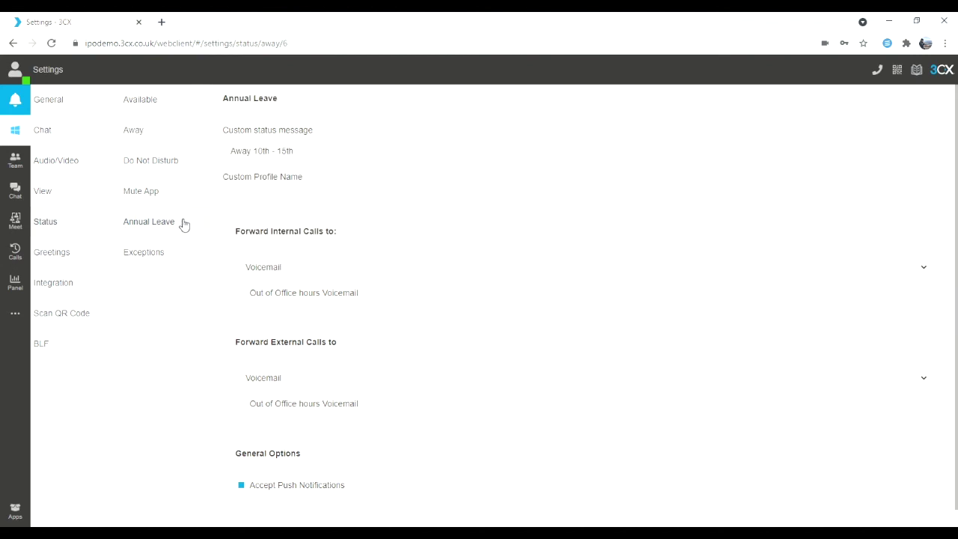
drag(312, 159, 219, 168)
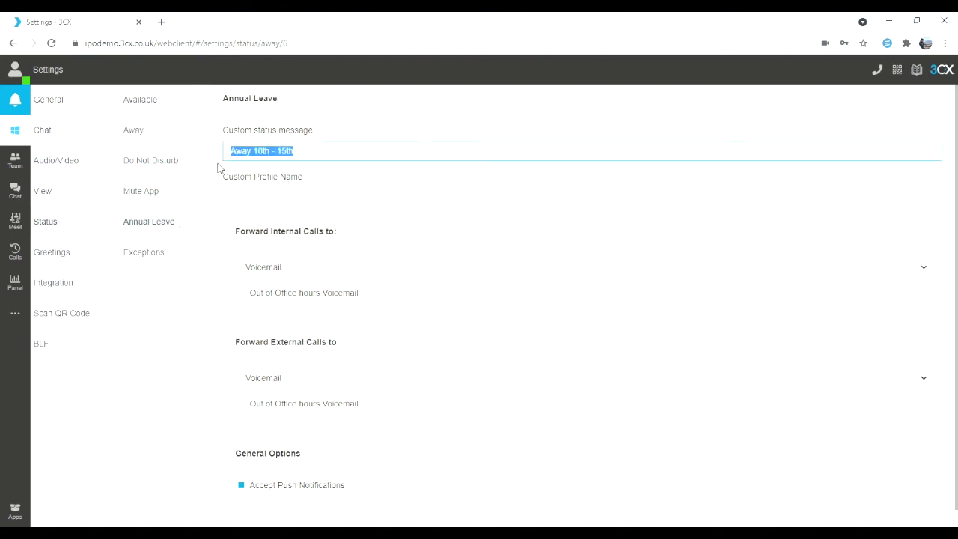
text(Away 17-21st)
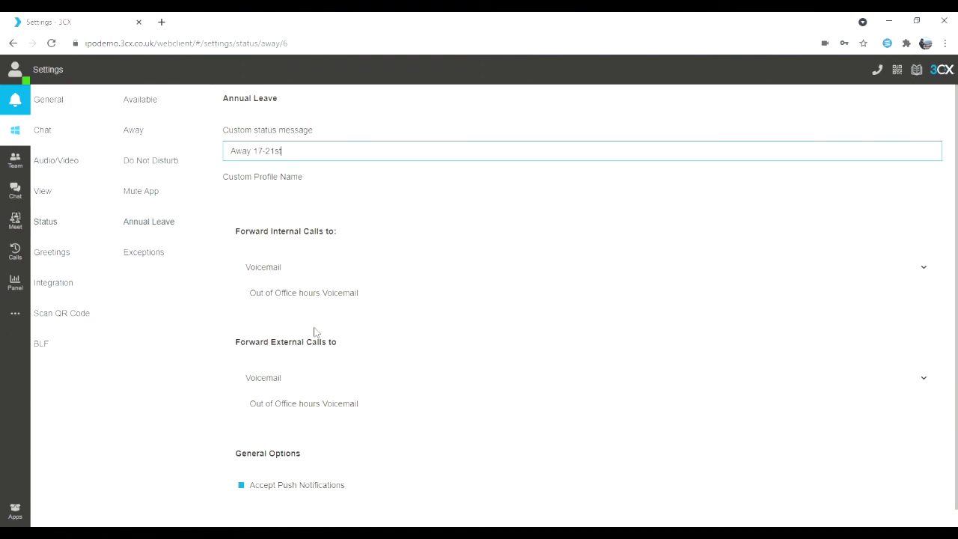
click(314, 271)
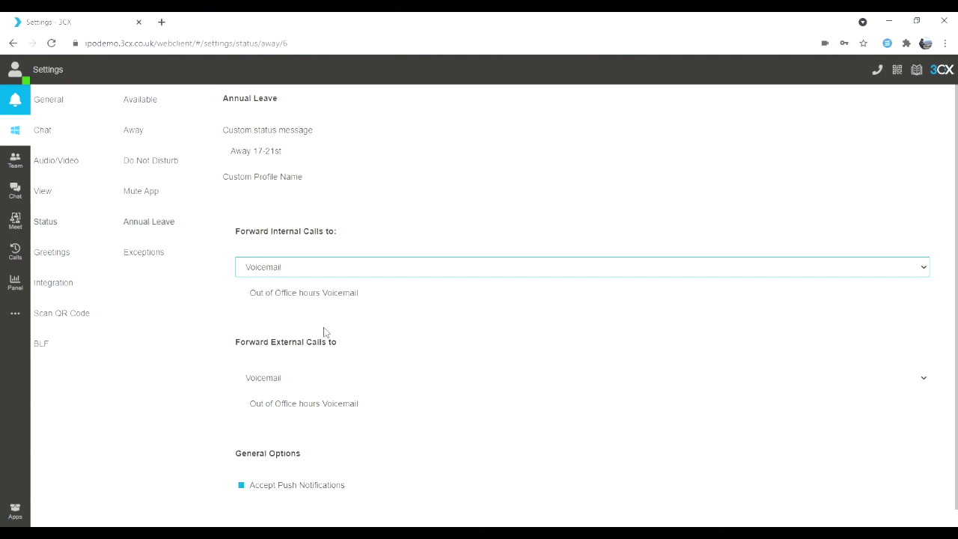
Step: Review the Mute App, Do Not Disturb and Away status settings, then go to Greetings
click(226, 361)
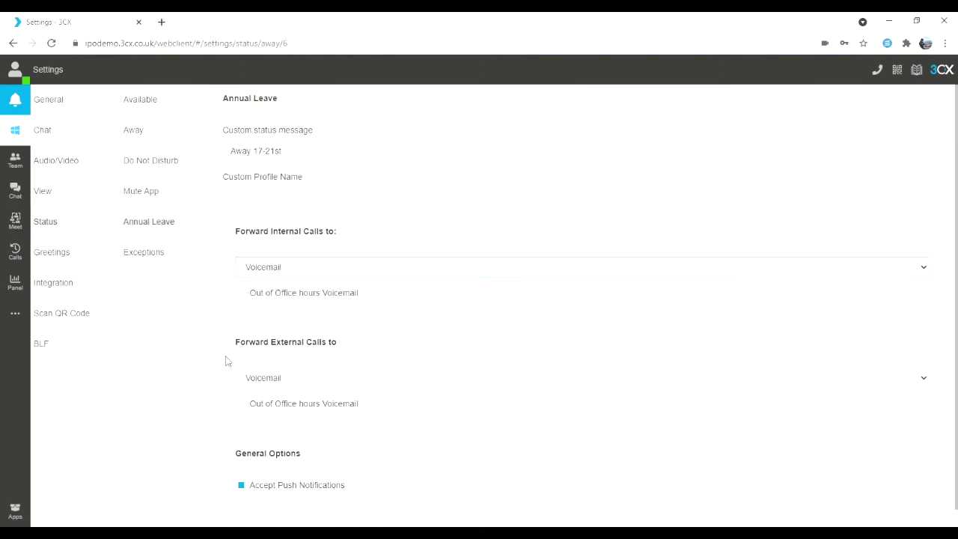
click(163, 198)
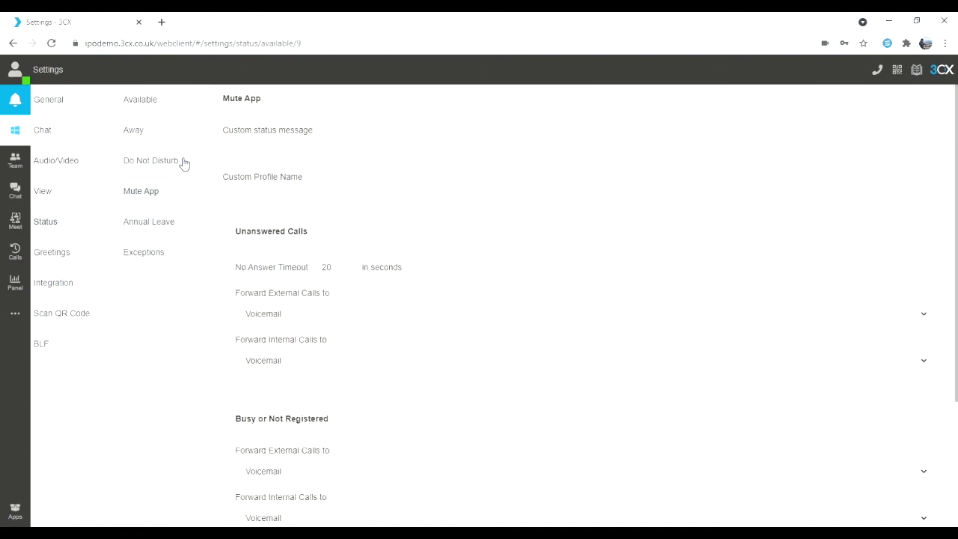
click(183, 163)
click(170, 137)
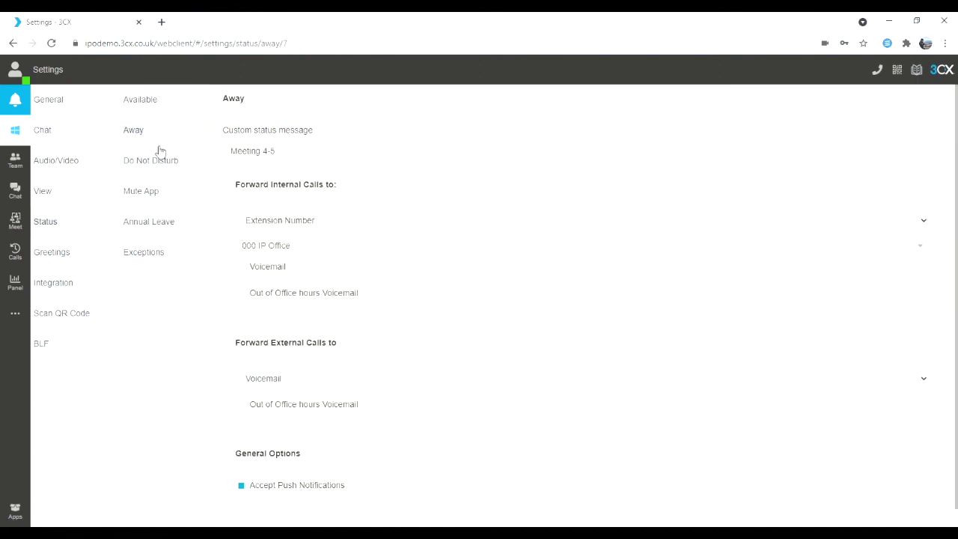
click(89, 259)
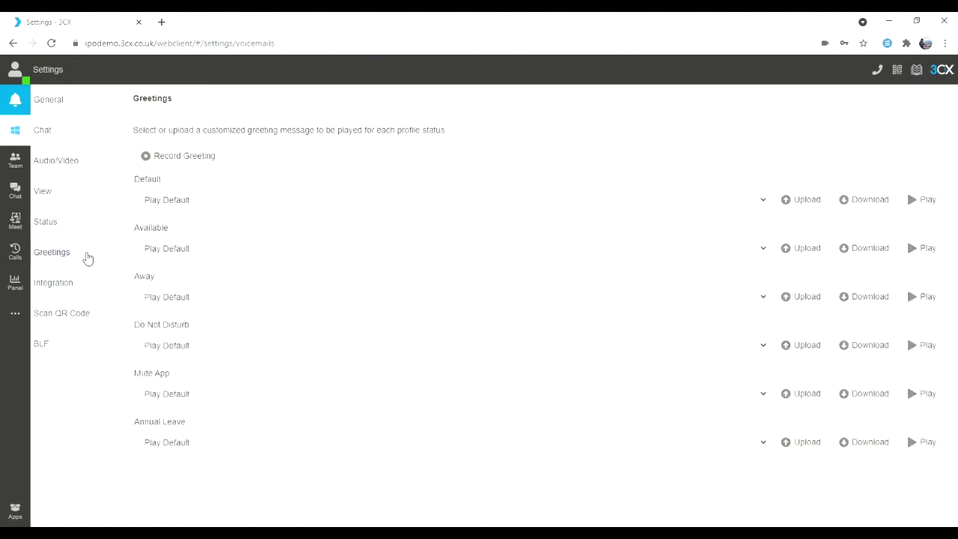
click(198, 156)
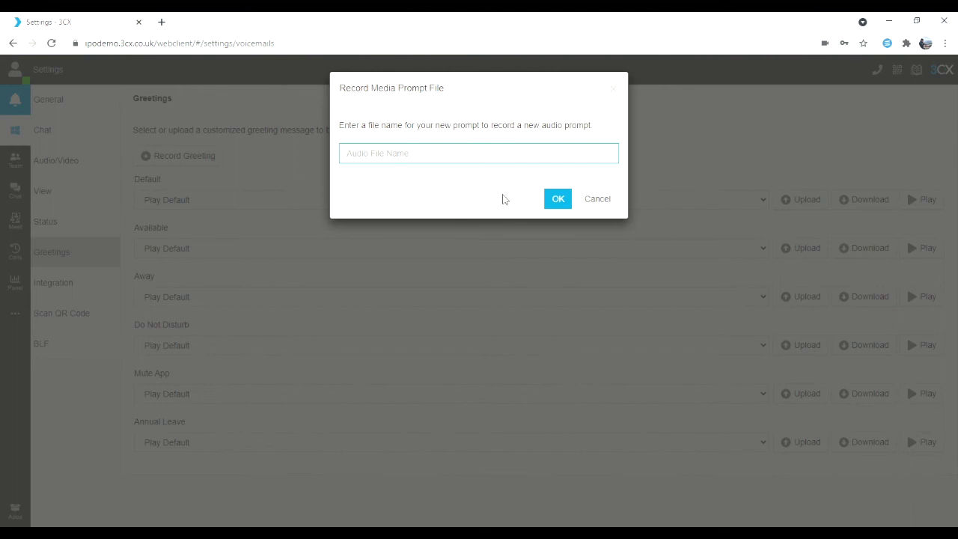
click(606, 200)
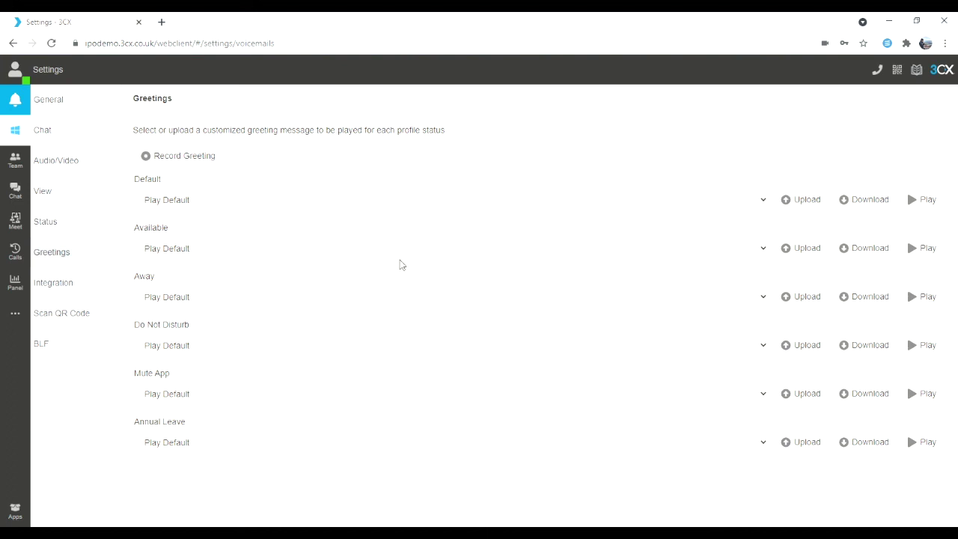
click(208, 166)
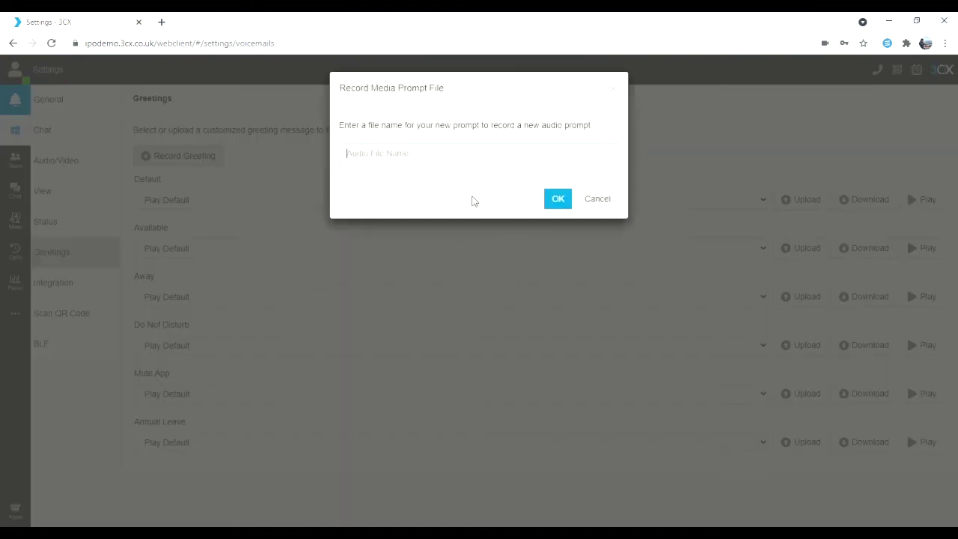
click(599, 197)
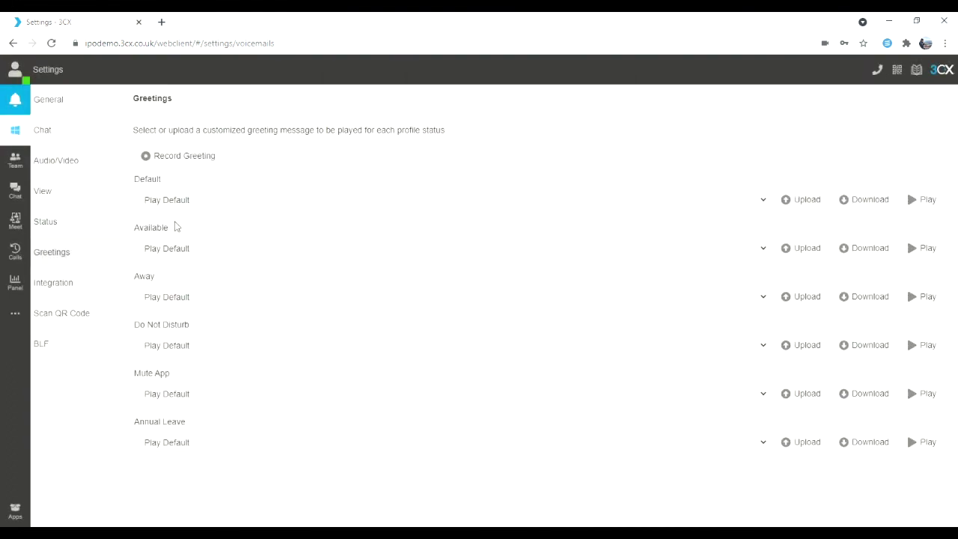
click(192, 297)
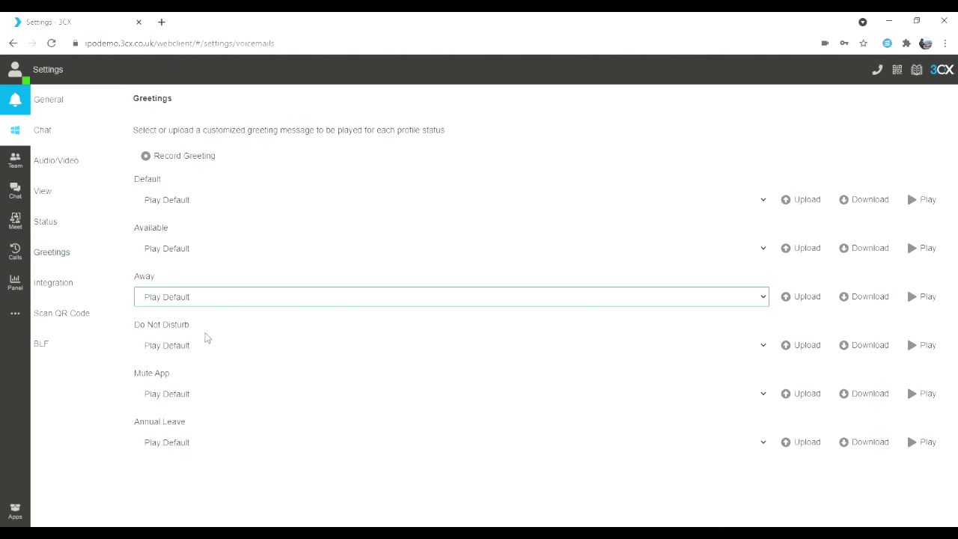
click(205, 445)
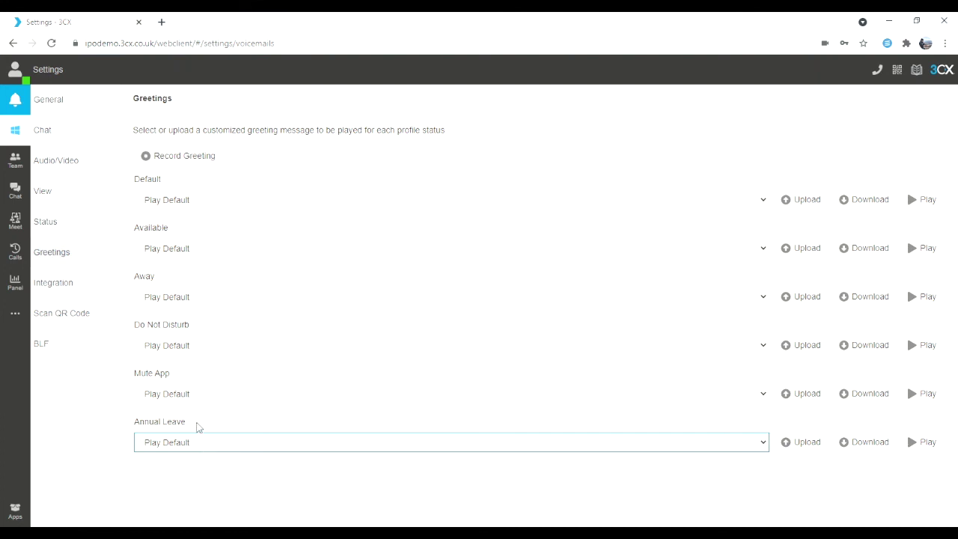
click(28, 84)
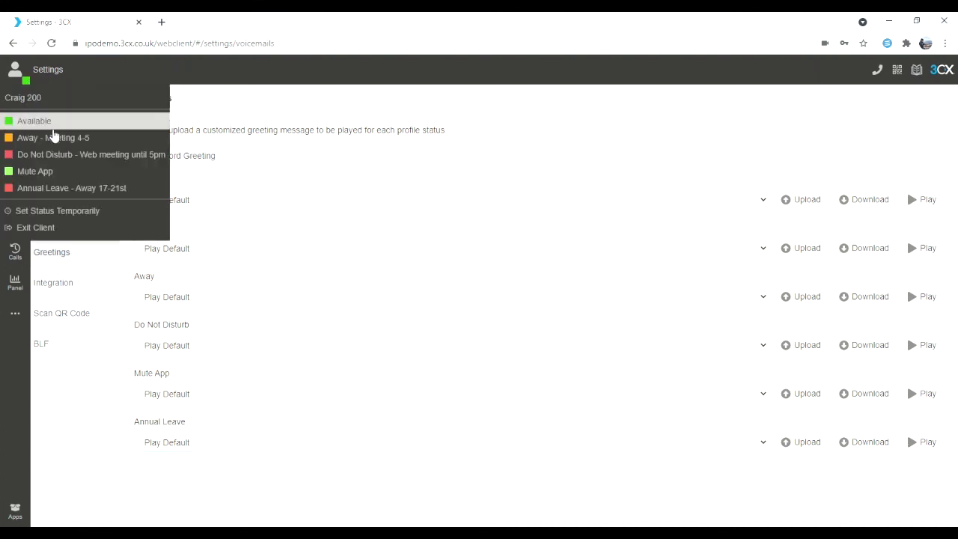
click(207, 481)
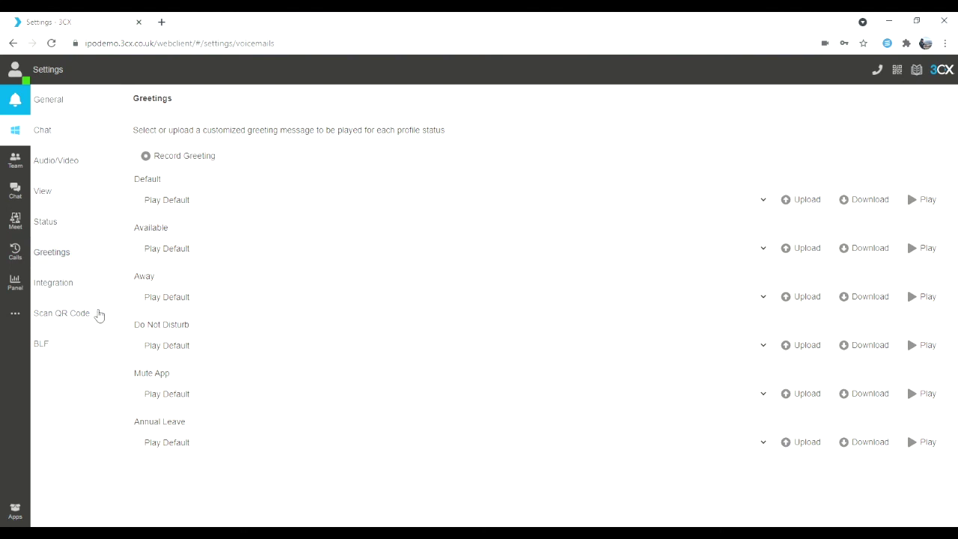
Step: From the QR provisioning page, set BLF key 1 to monitor extension 200
click(99, 315)
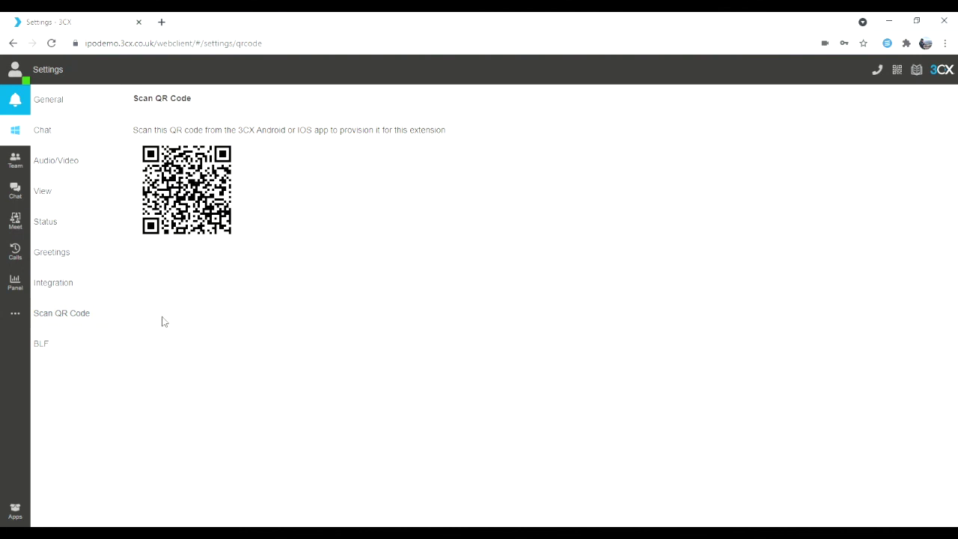
click(90, 342)
click(240, 128)
click(217, 166)
click(386, 133)
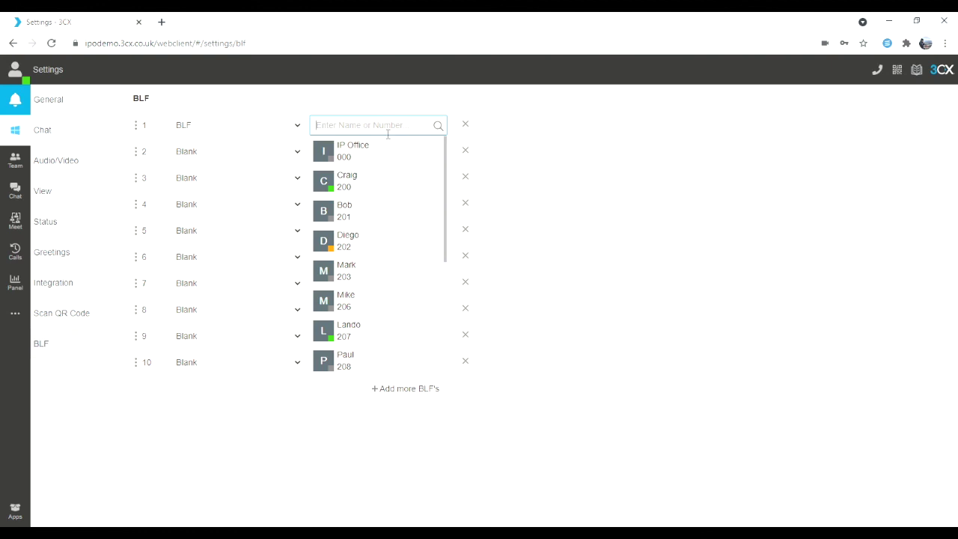
click(385, 178)
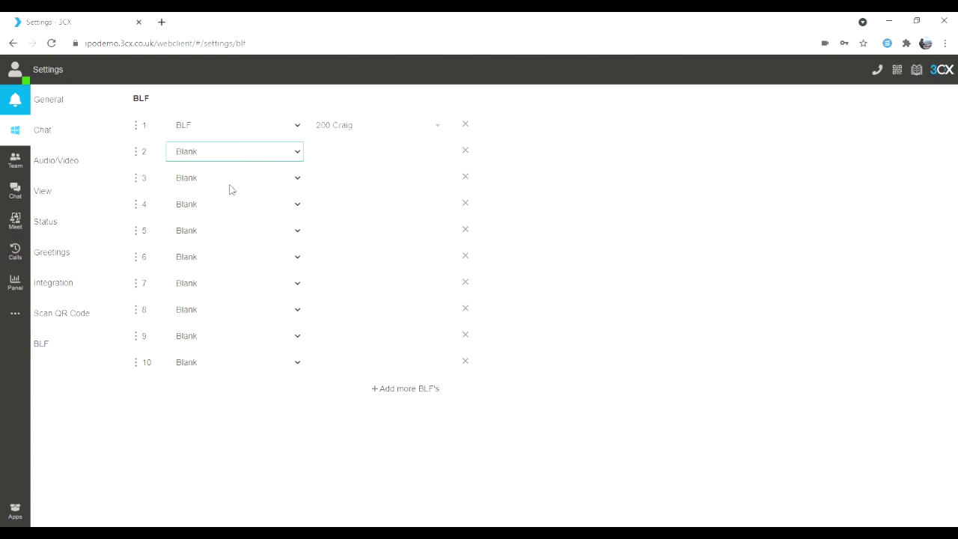
Step: Set key 2 as a BLF key monitoring extension 202, then return to Team
click(229, 194)
click(385, 159)
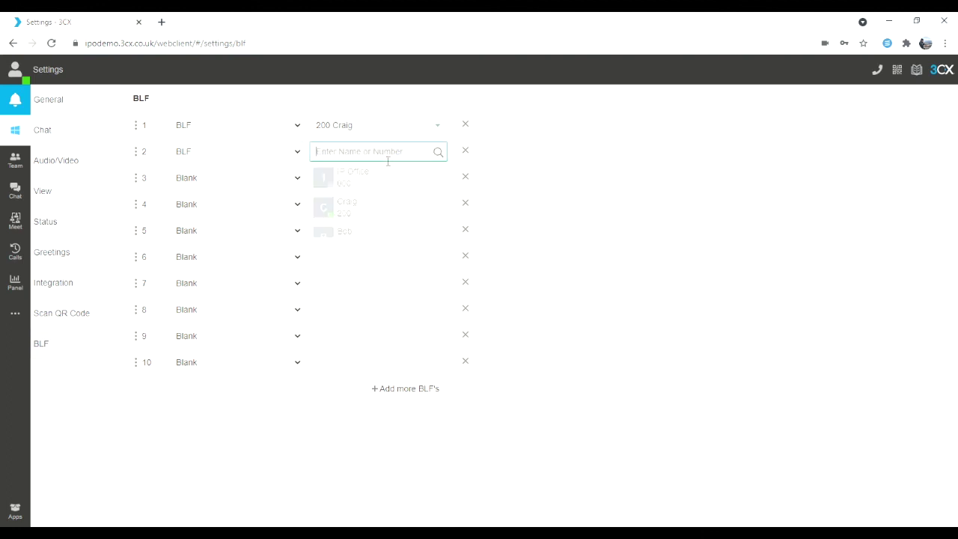
click(374, 276)
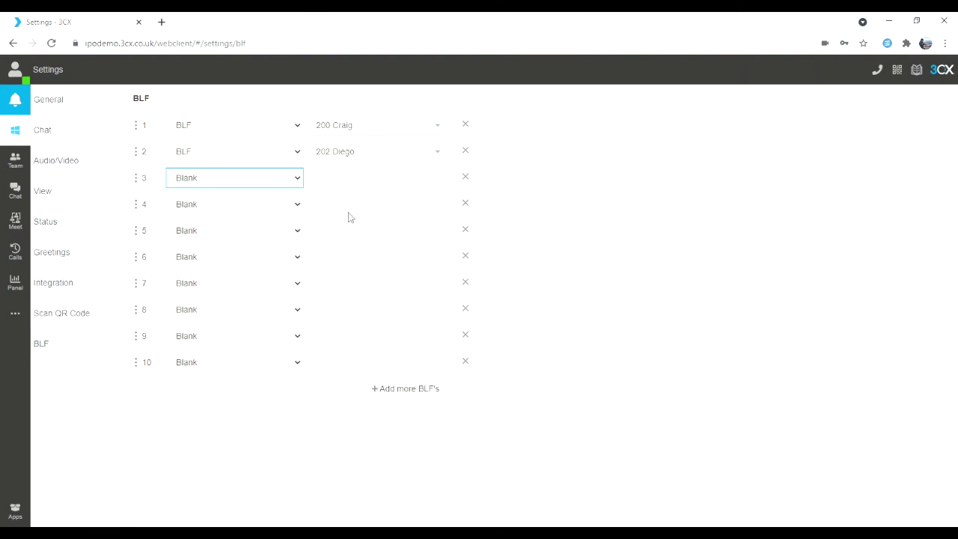
click(541, 210)
click(20, 166)
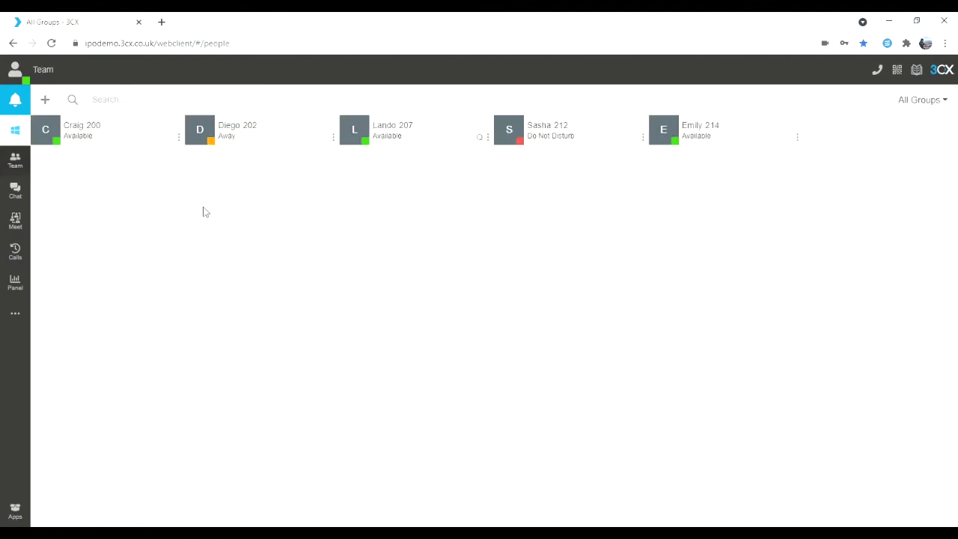